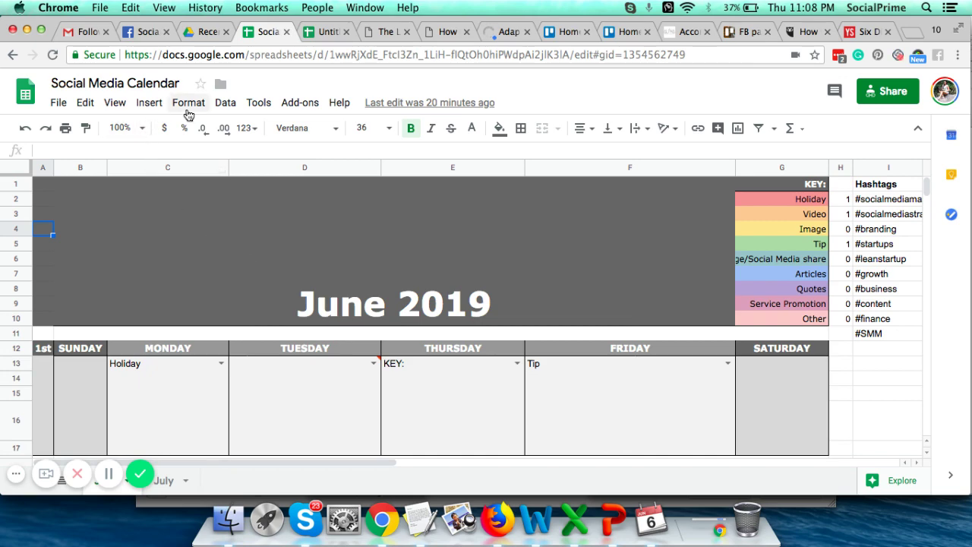
Review the options for copying the Social Media Calendar and its sharing settings, leaving both dialogs without making changes.
left_click(59, 103)
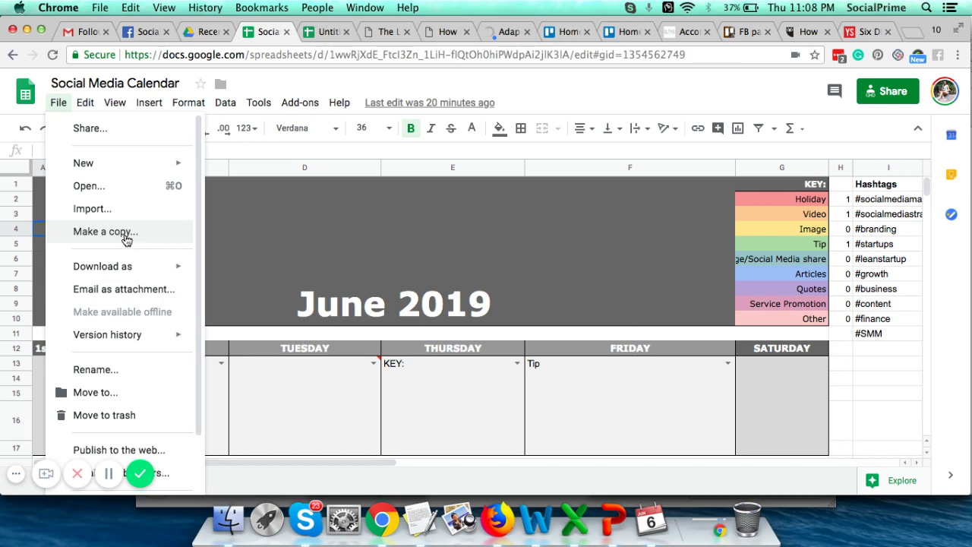
left_click(82, 232)
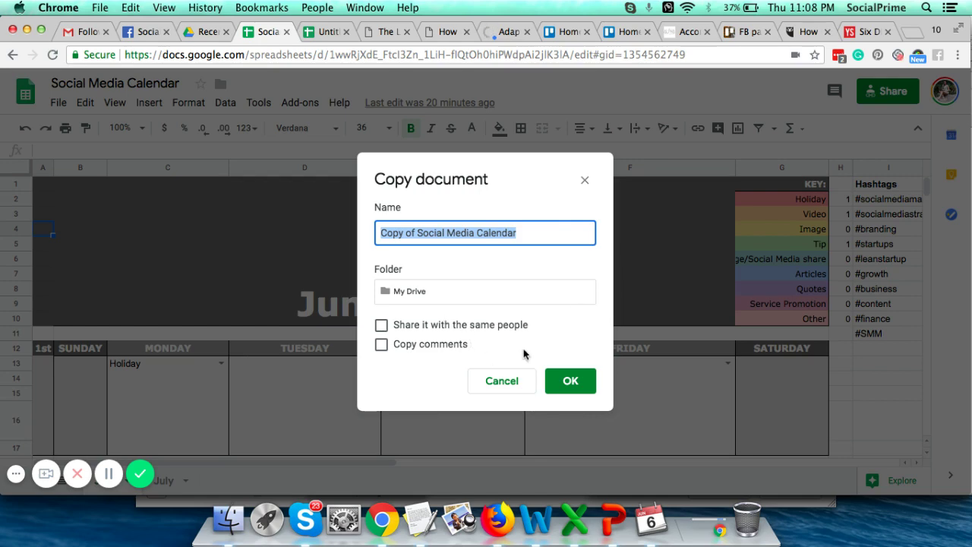
left_click(585, 182)
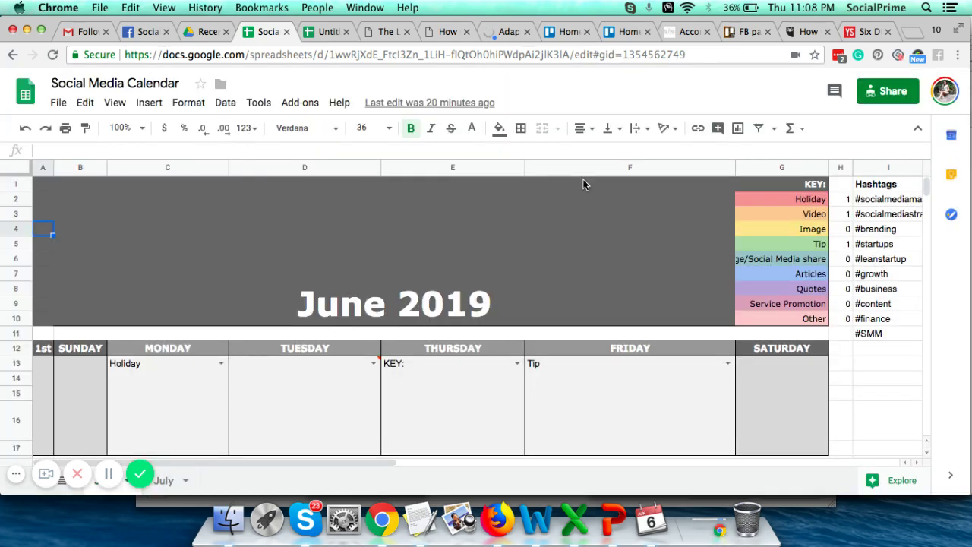
left_click(886, 100)
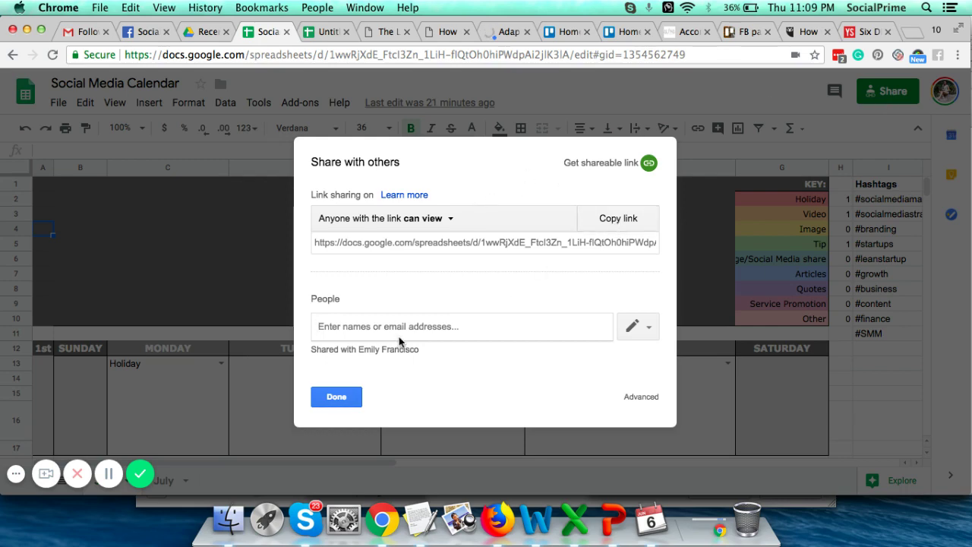
left_click(336, 396)
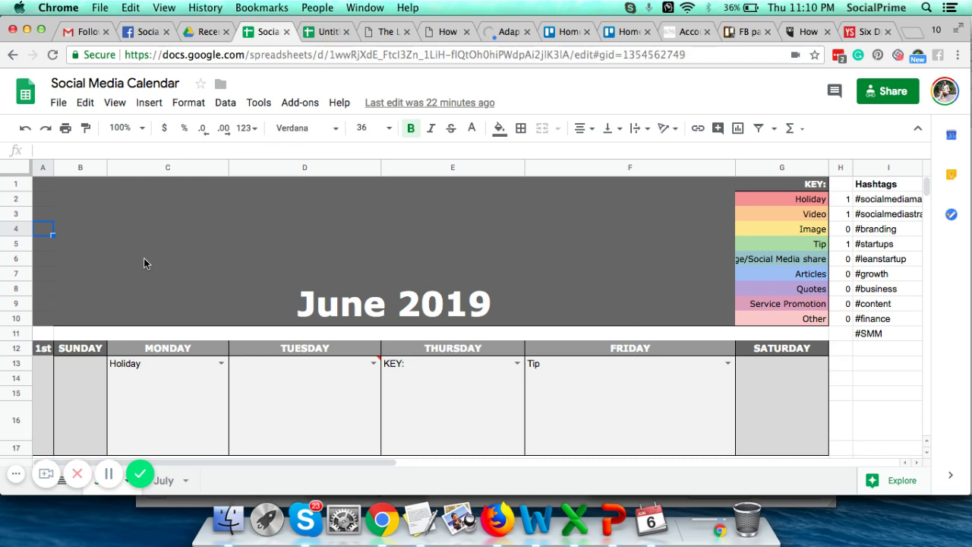
Examine the hashtag list in column I, from its header down to the last entry and back.
key("Right")
key("Right")
key("Right")
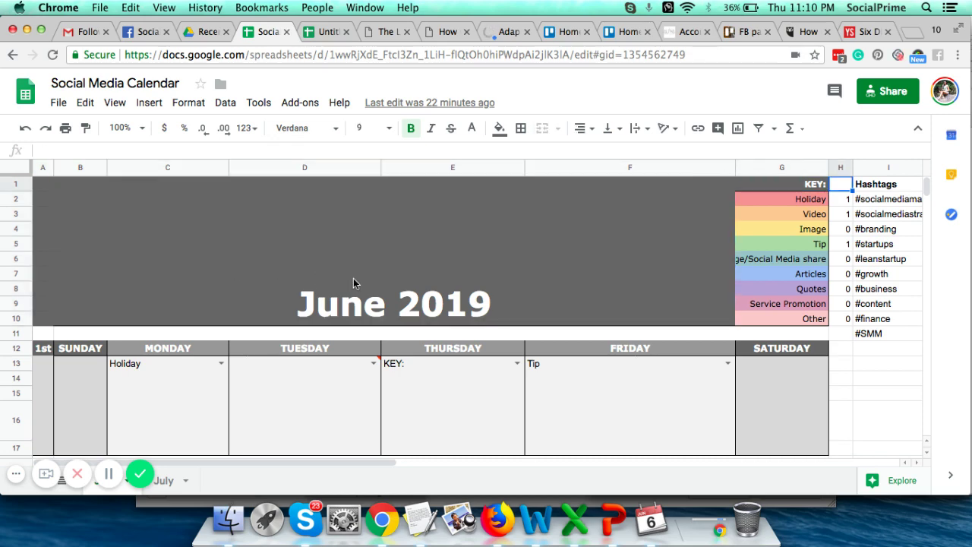
key("Right")
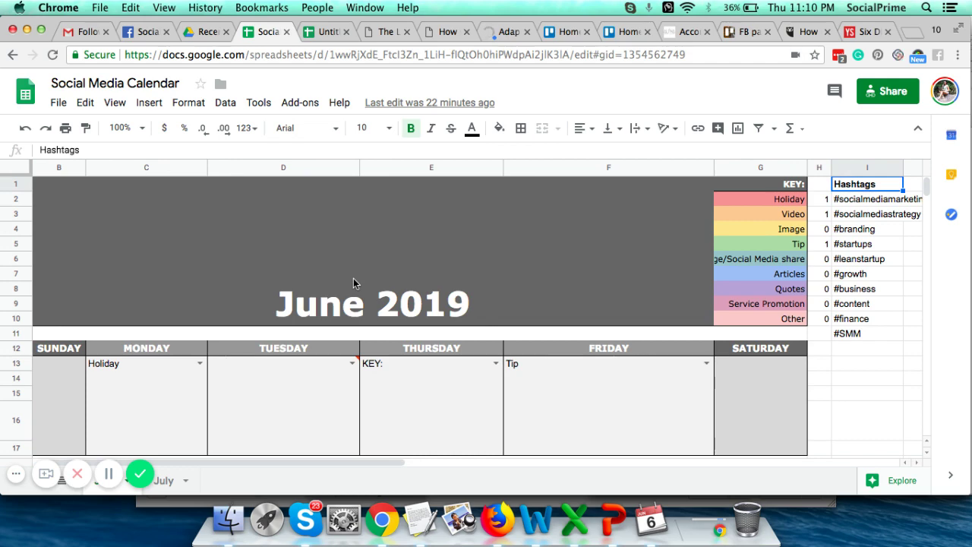
key("Down")
key("Down")
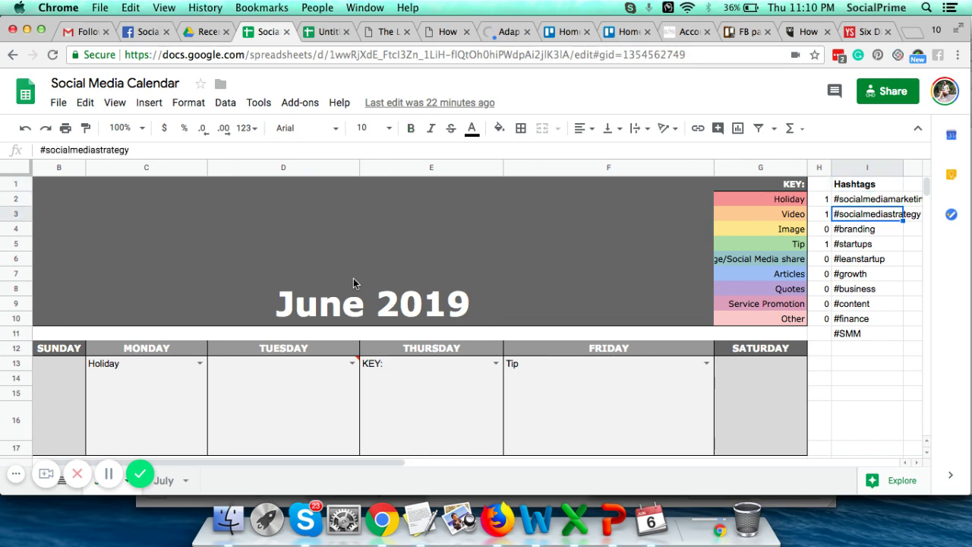
key("Down")
key("Down")
key("Down")
key("Down")
key("Down")
key("Down")
key("Down")
key("Down")
key("Down")
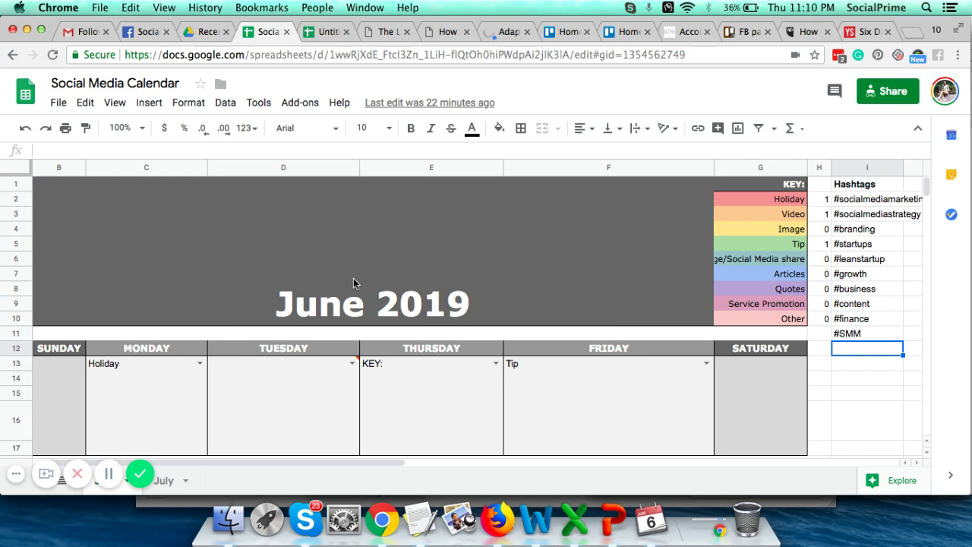
key("Up")
key("Up")
key("Up")
key("Up")
key("Up")
key("Up")
key("Up")
key("Up")
key("Up")
key("Up")
key("Up")
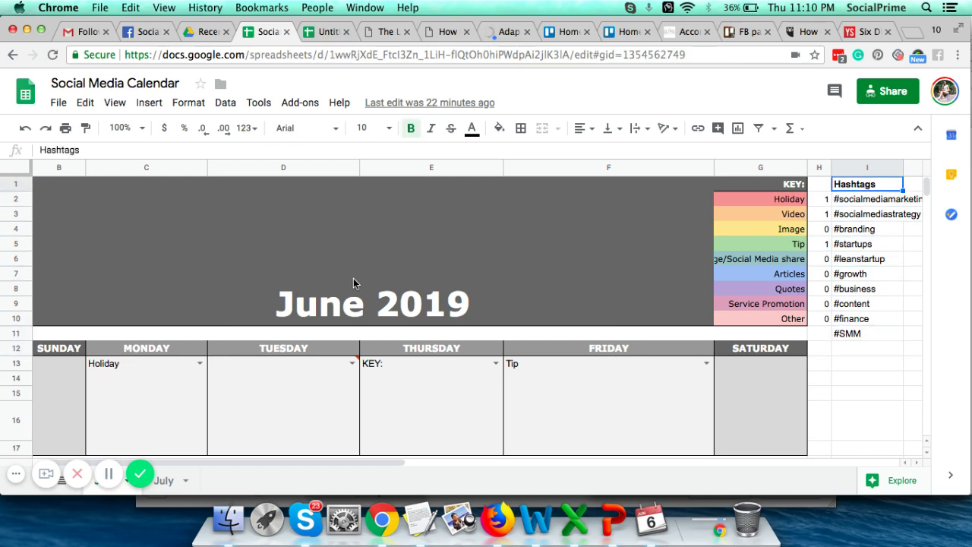
Examine the color-coded content types in the KEY list in column G, from Holiday through Other.
key("Left")
key("Left")
key("Down")
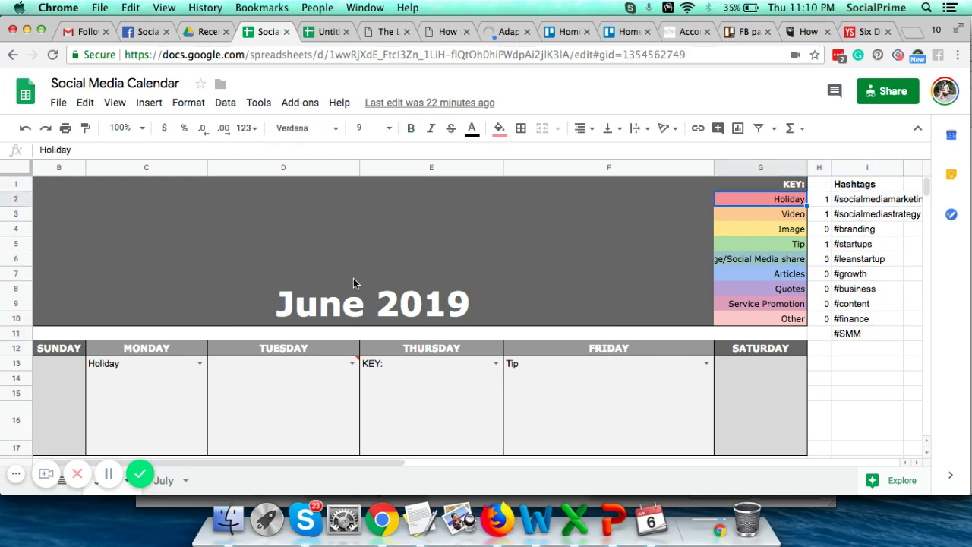
key("Down")
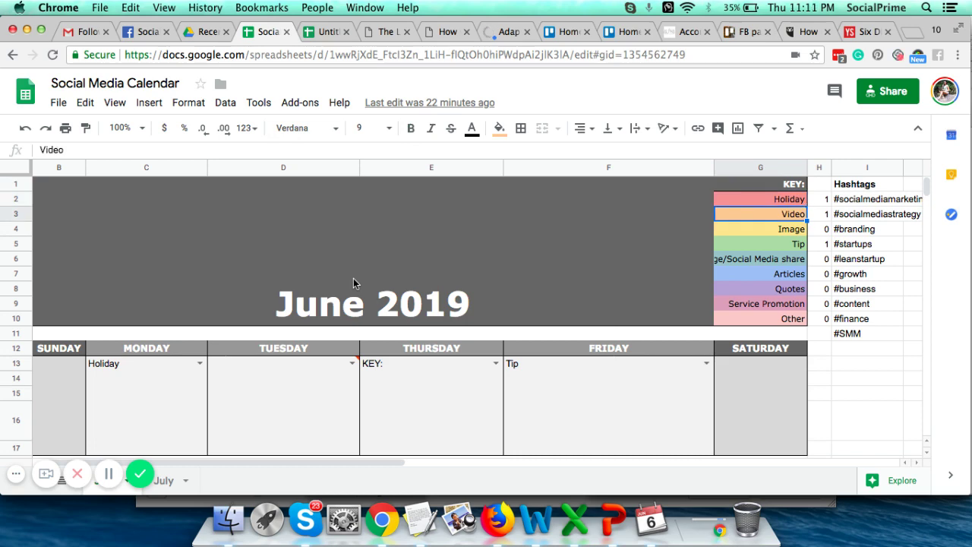
key("Down")
key("Down")
key("Down")
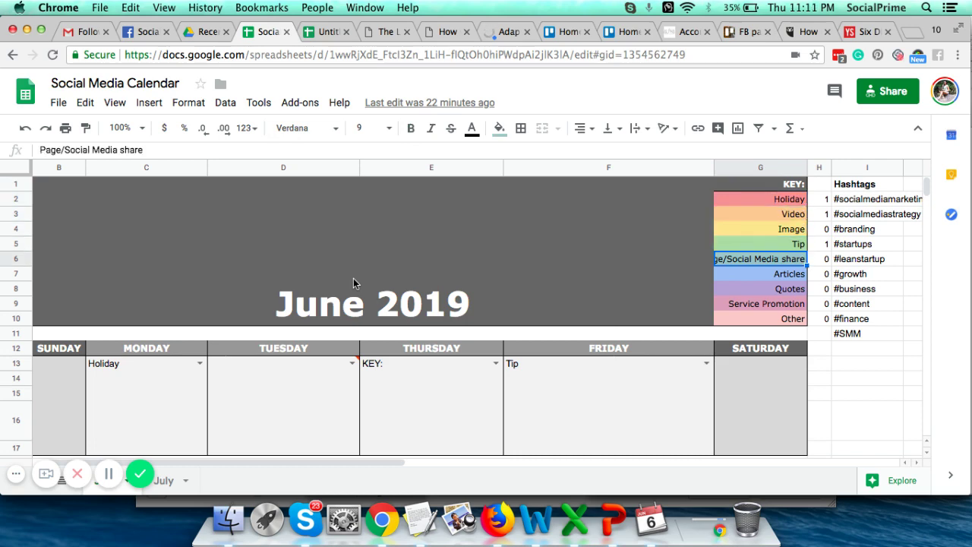
key("Down")
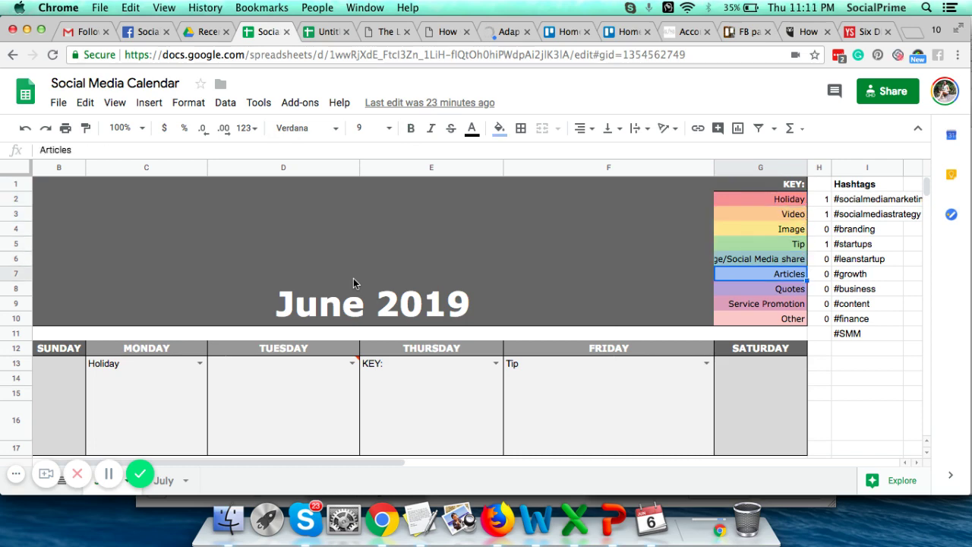
key("Down")
key("Down")
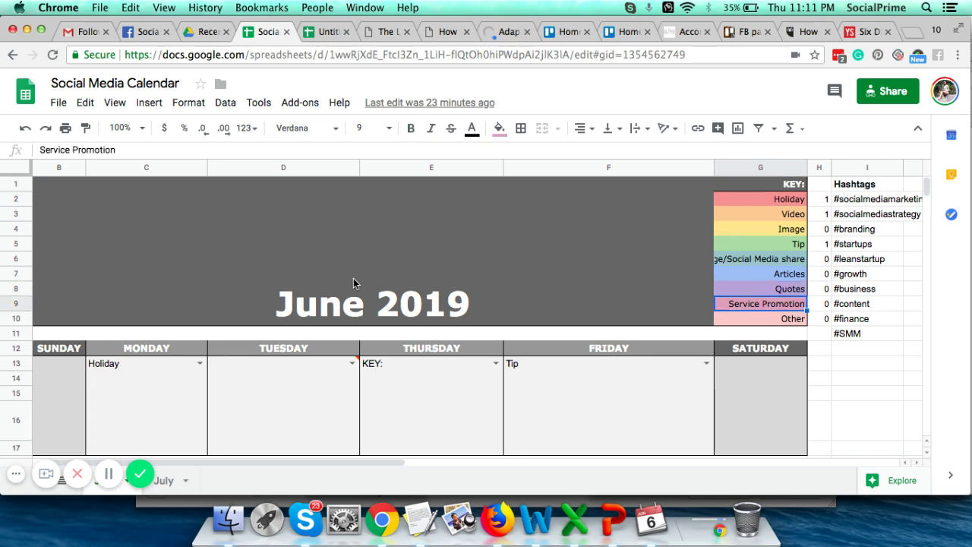
key("Down")
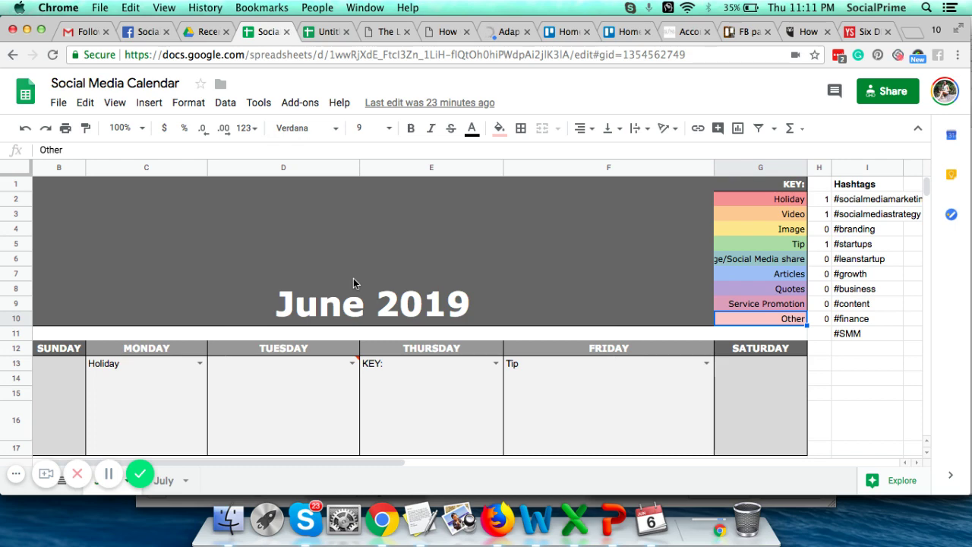
key("Up")
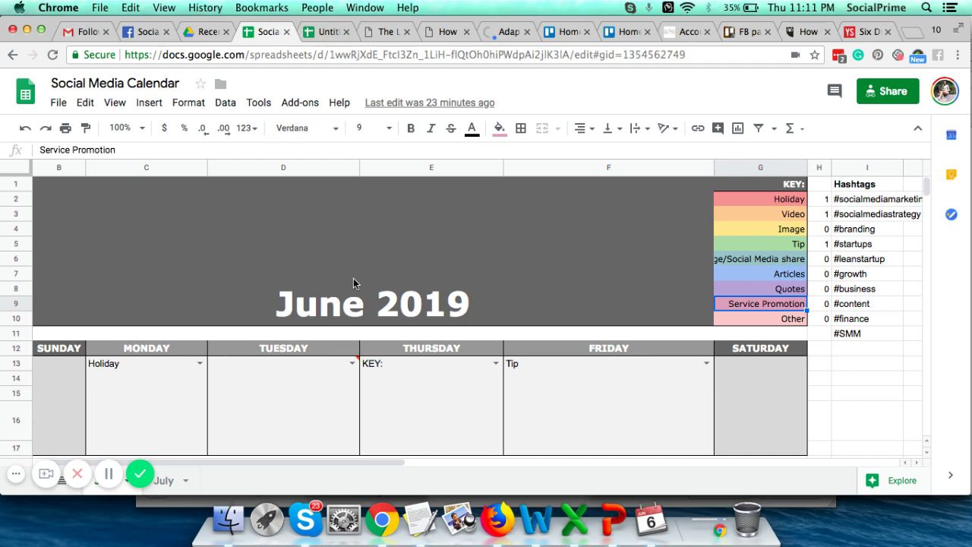
Examine the weekly blocks of the June 2019 calendar, including the posts planned in the second week.
key("Down")
key("Down")
key("Down")
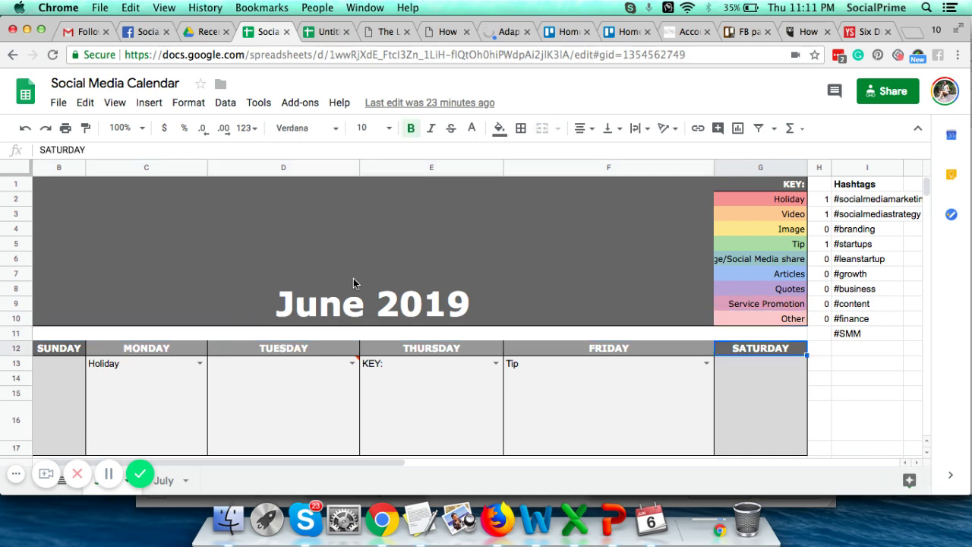
key("Down")
key("Left")
key("Left")
key("Home")
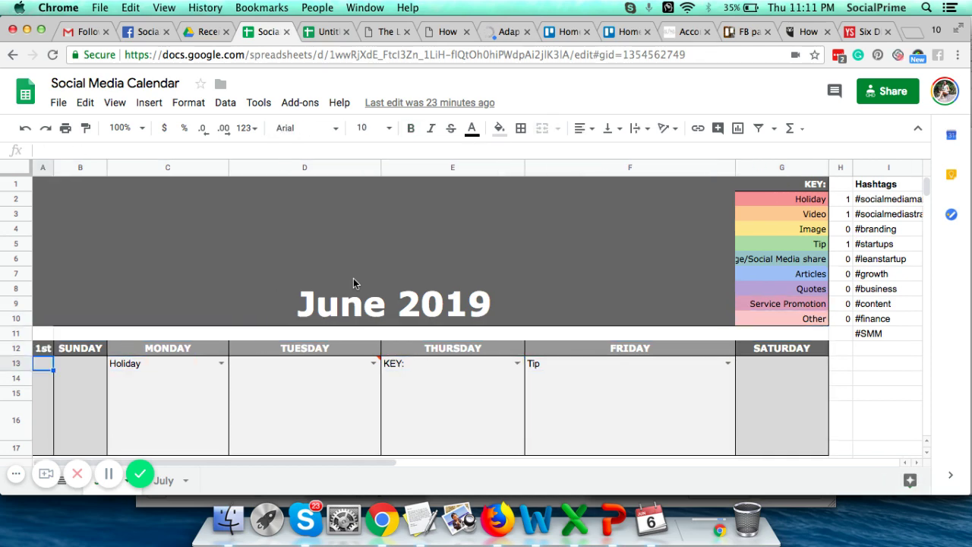
scroll(353, 283, "down", 2)
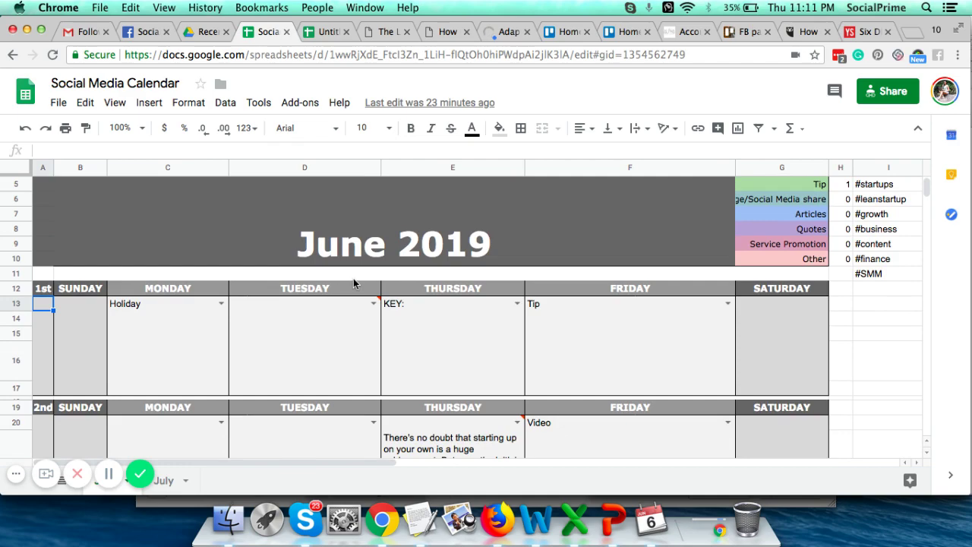
scroll(353, 281, "down", 6)
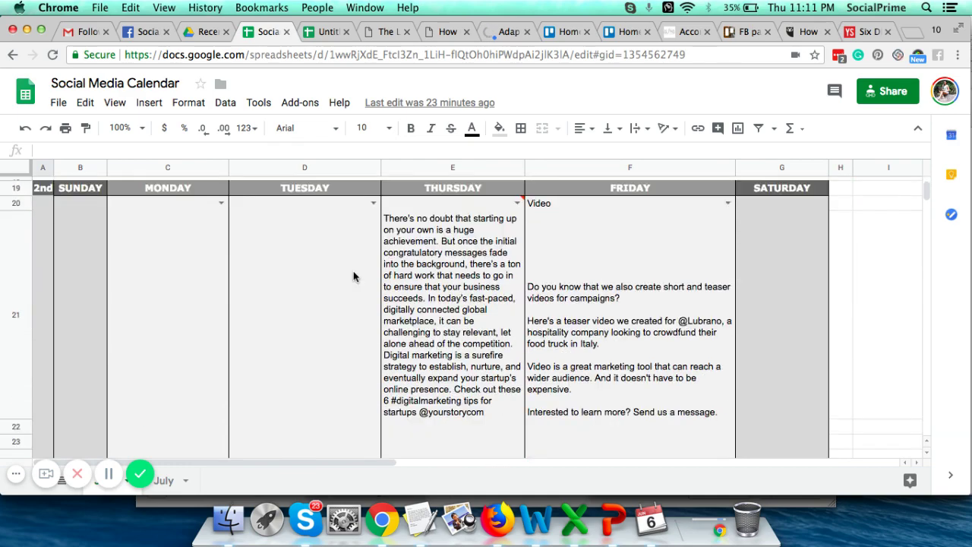
scroll(353, 275, "down", 5)
scroll(353, 276, "up", 6)
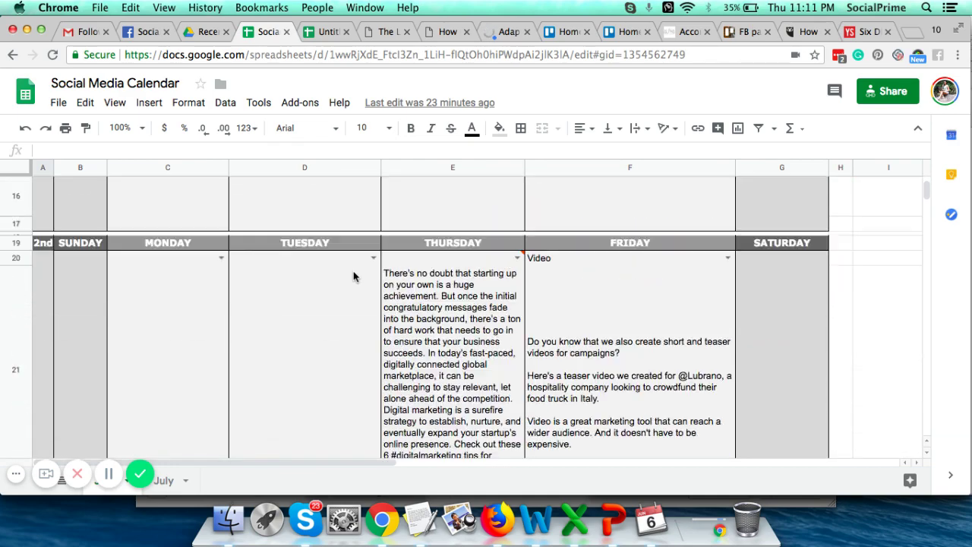
scroll(353, 275, "up", 3)
scroll(353, 276, "up", 2)
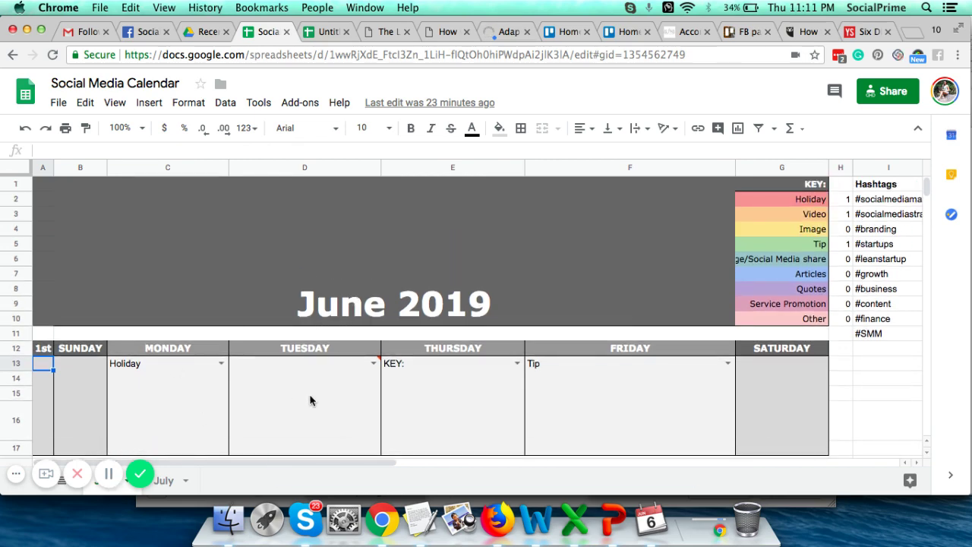
Go through the weekday headers and the content-type row of the first week's block.
scroll(310, 400, "down", 5)
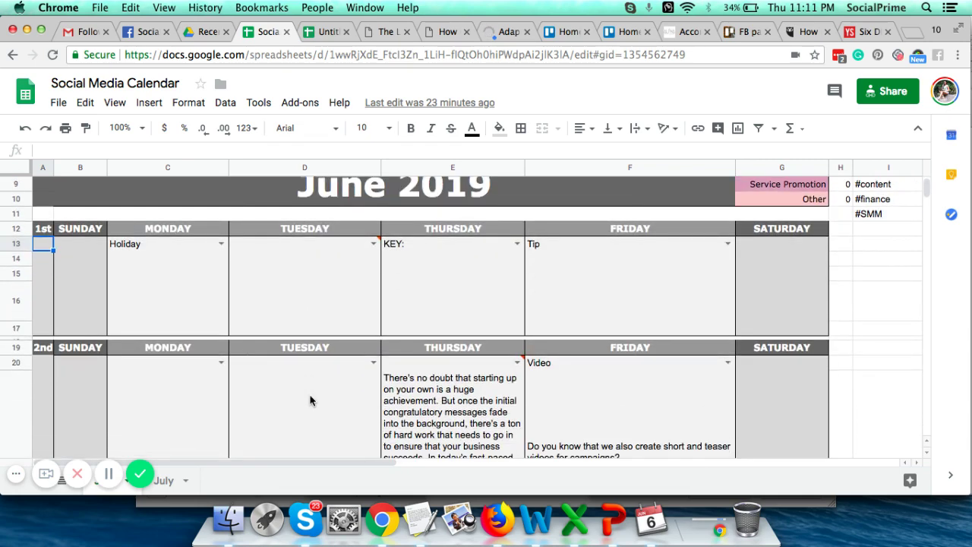
left_click(169, 225)
key("Left")
key("Right")
key("Right")
key("Right")
key("Right")
key("Right")
key("Right")
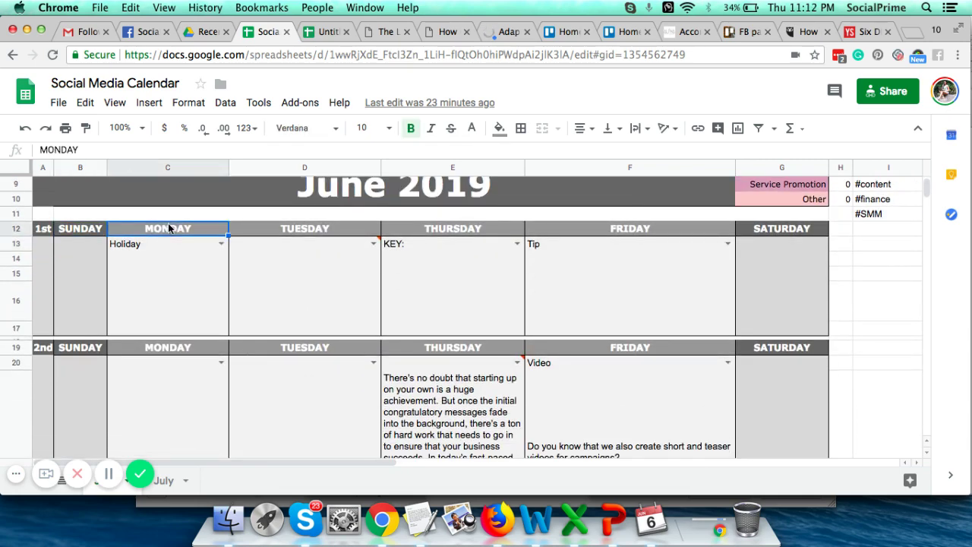
key("Down")
key("Left")
key("Left")
key("Left")
key("Left")
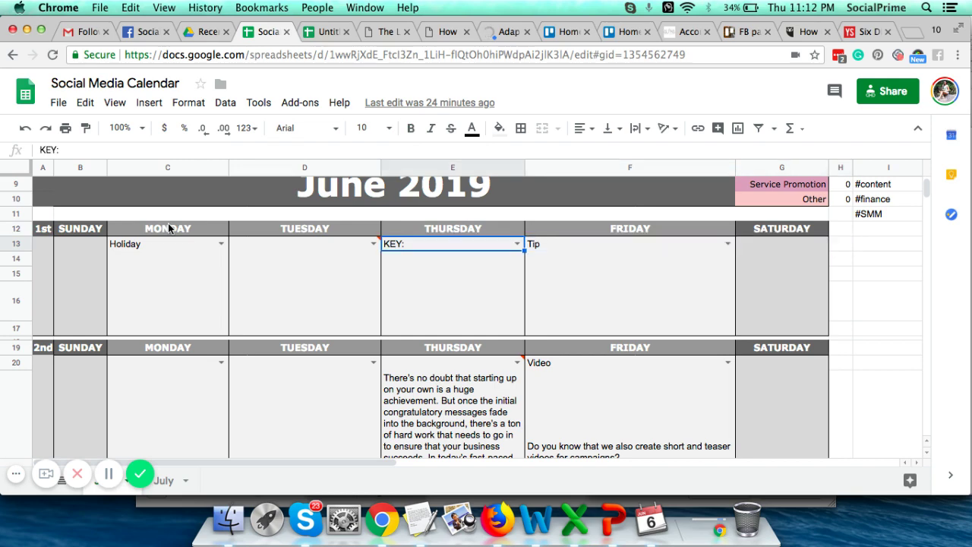
Set the content type for the first week's Tuesday in cell D13 to Video.
left_click(373, 244)
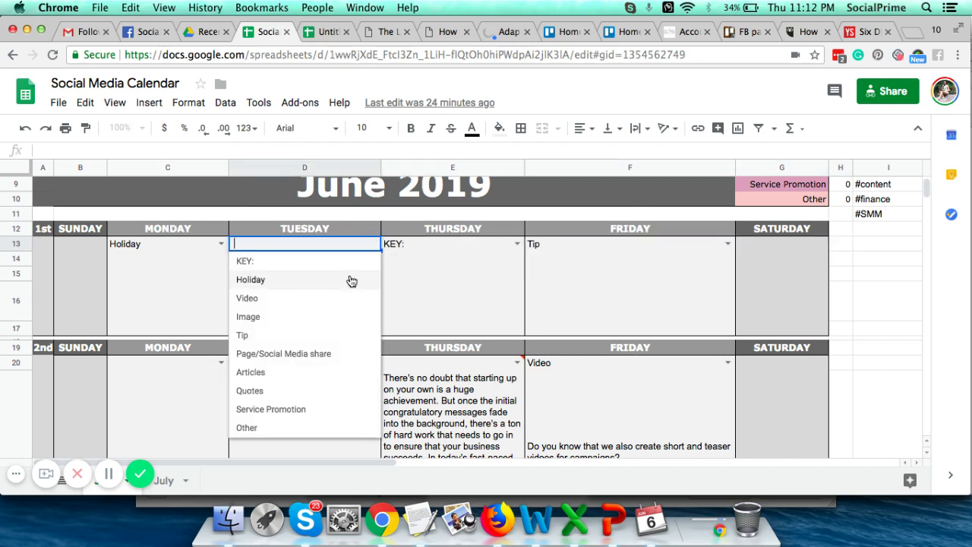
scroll(580, 262, "up", 3)
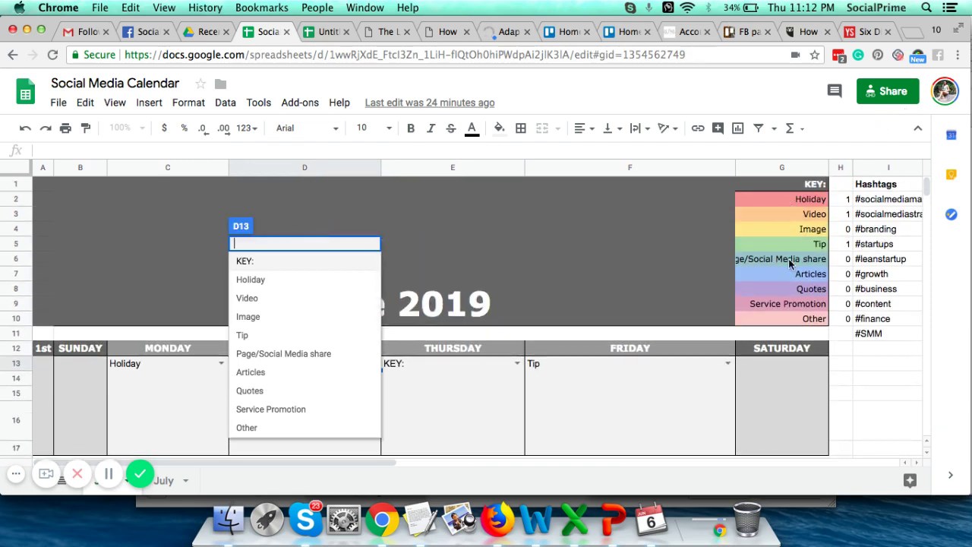
left_click(574, 381)
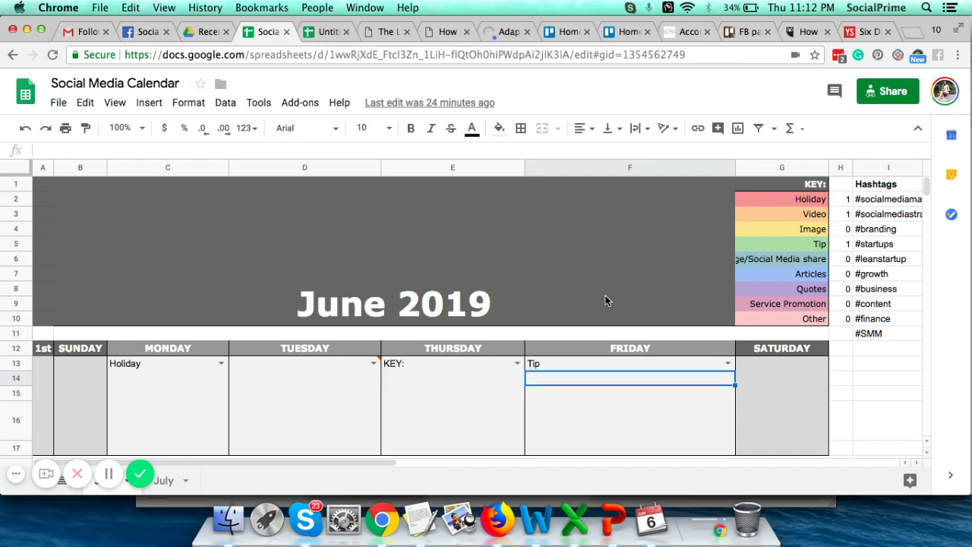
left_click(373, 362)
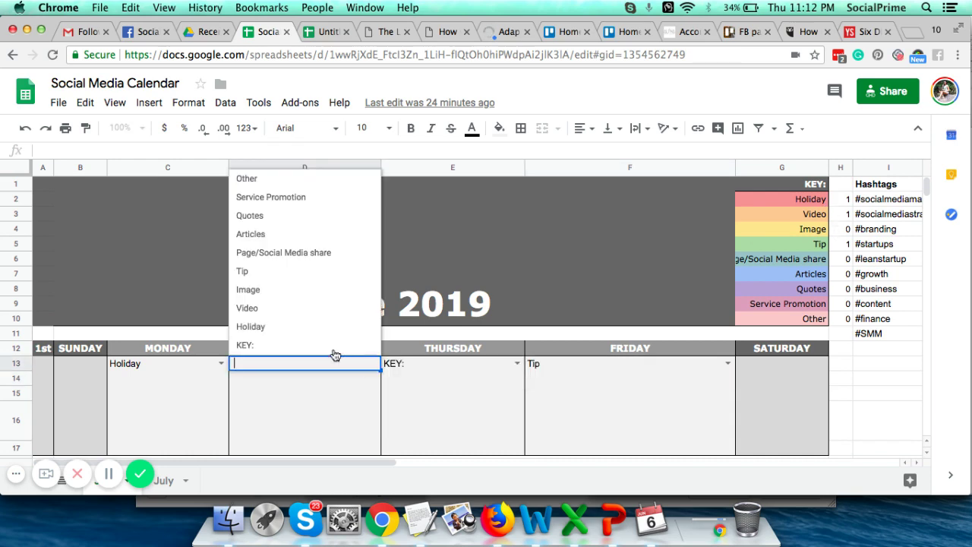
left_click(289, 311)
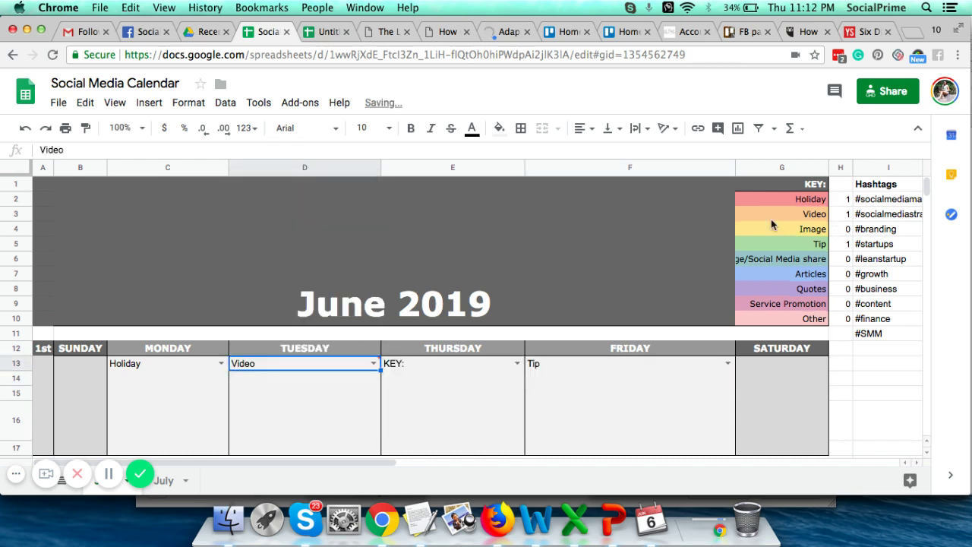
Inspect the Video count formula in H3 and look through the calendar weeks it covers.
left_click(842, 218)
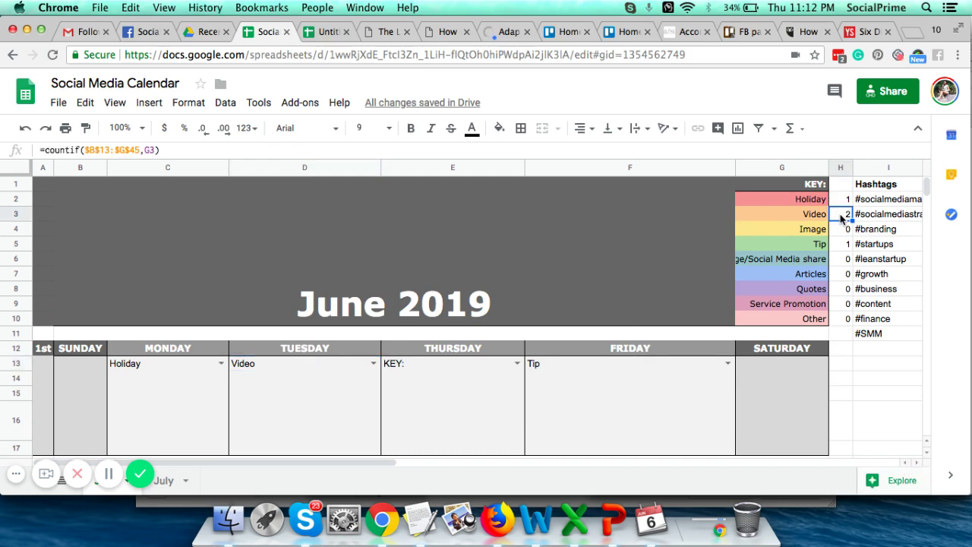
scroll(543, 432, "down", 10)
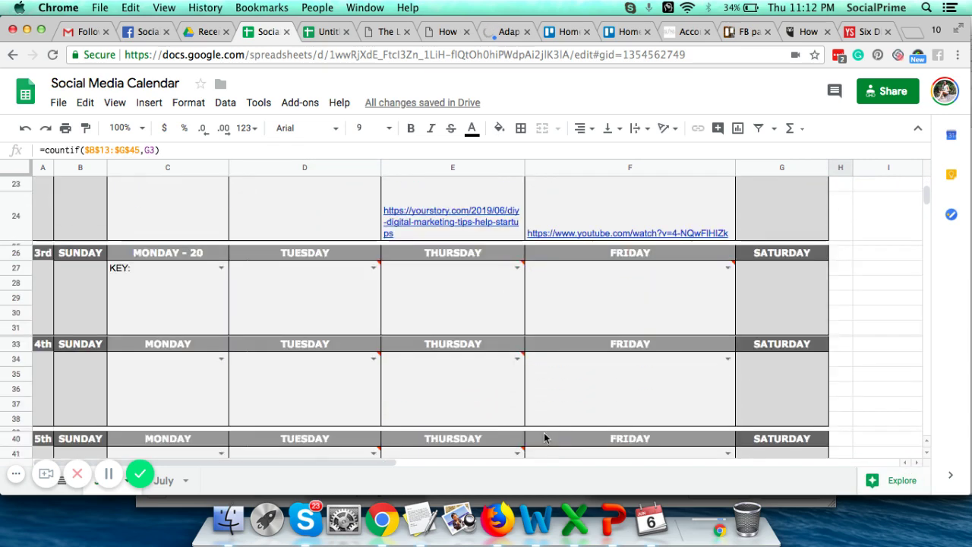
scroll(544, 438, "down", 3)
scroll(543, 439, "up", 15)
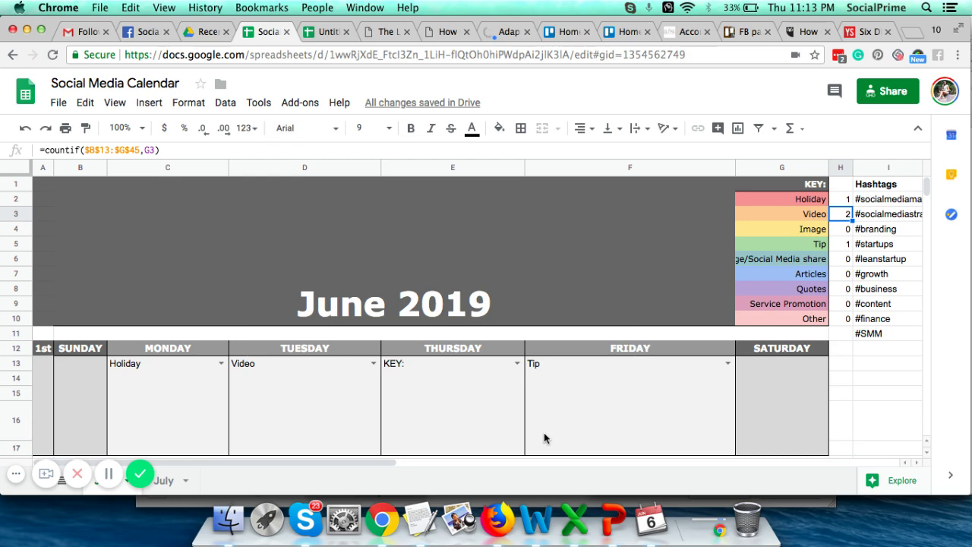
Examine the count formulas in column H for the content types listed below Video.
key("Down")
key("Down")
key("Down")
key("Down")
key("Down")
key("Down")
key("Down")
key("Down")
key("Down")
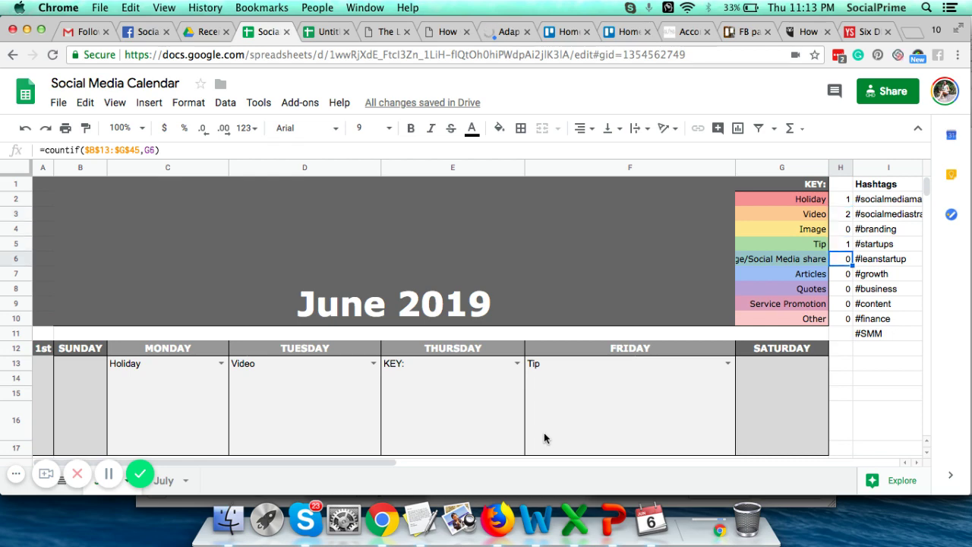
Look over the week label in A12 and the cells beneath it beside the first week's block.
key("Left")
key("Left")
key("Left")
key("Left")
key("Left")
key("Left")
key("Left")
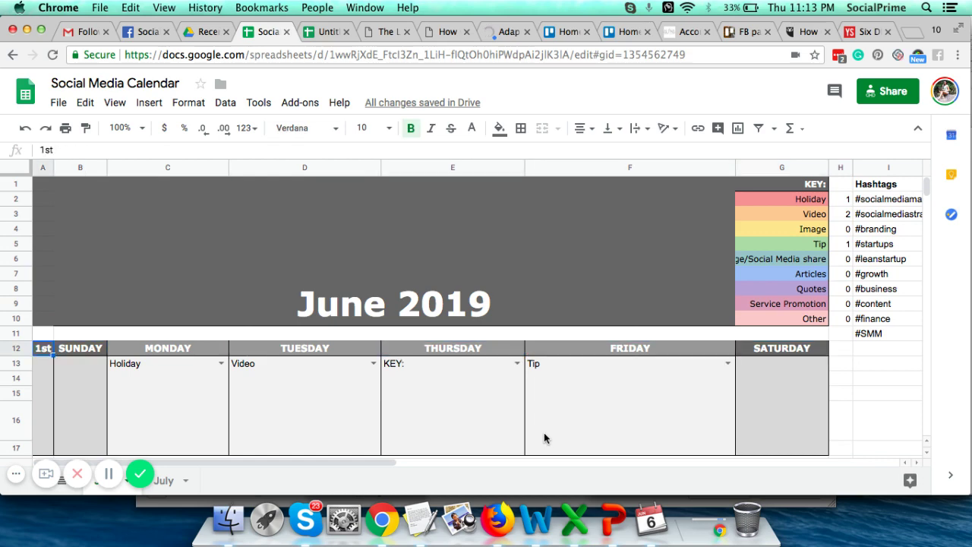
key("Down")
key("Down")
key("Down")
key("Down")
key("Down")
key("Down")
key("Up")
key("Up")
key("Up")
key("Up")
key("Up")
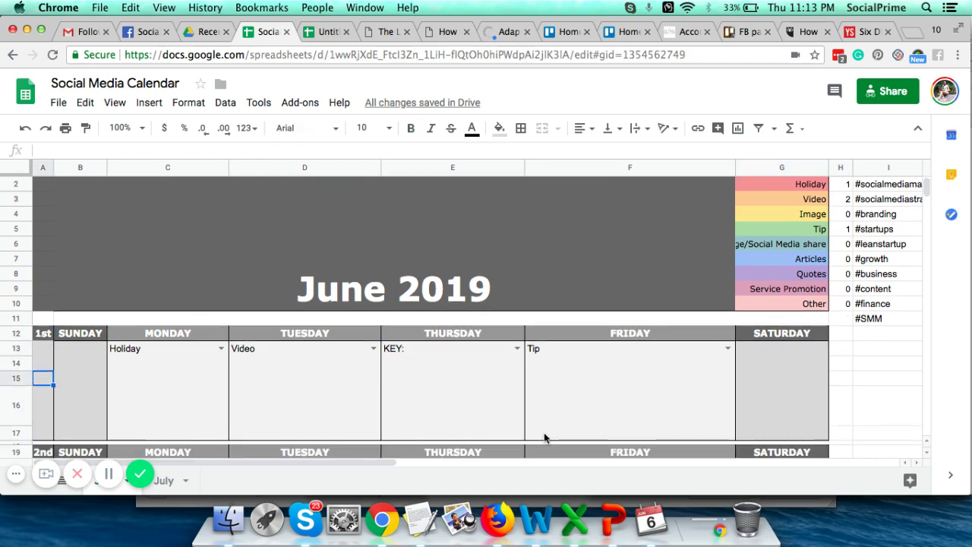
Look through the first week's Monday cells down to the second week's content-type row.
key("Right")
key("Right")
key("Down")
key("Down")
key("Down")
key("Down")
key("Down")
key("Down")
key("Down")
key("Down")
key("Down")
key("Down")
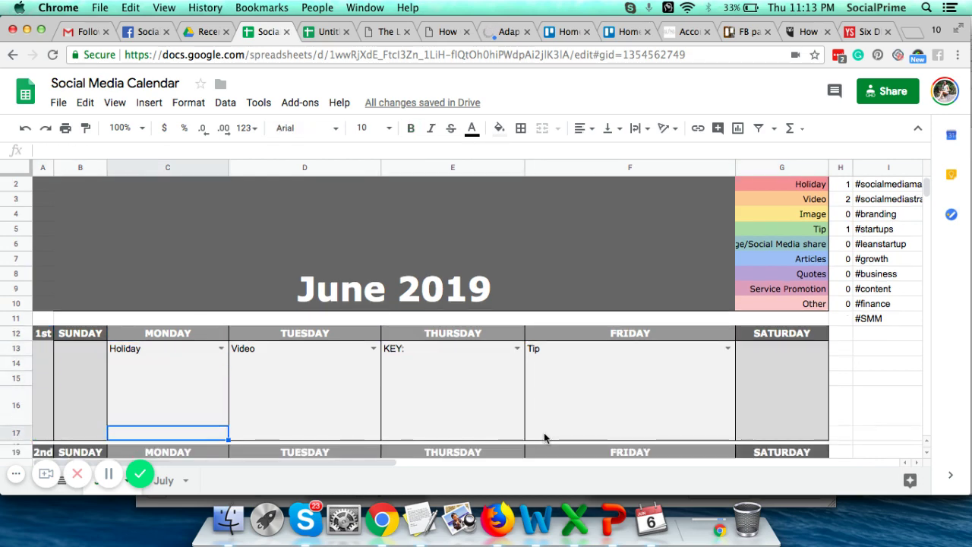
key("Up")
key("Up")
key("Up")
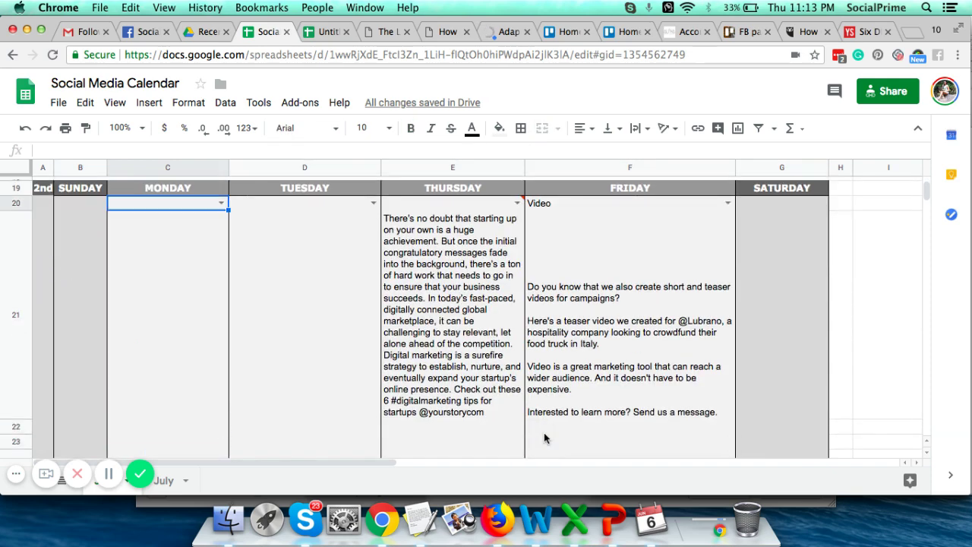
Set the content type for the second week's Thursday in cell E20 to Articles.
scroll(543, 432, "up", 1)
left_click(517, 257)
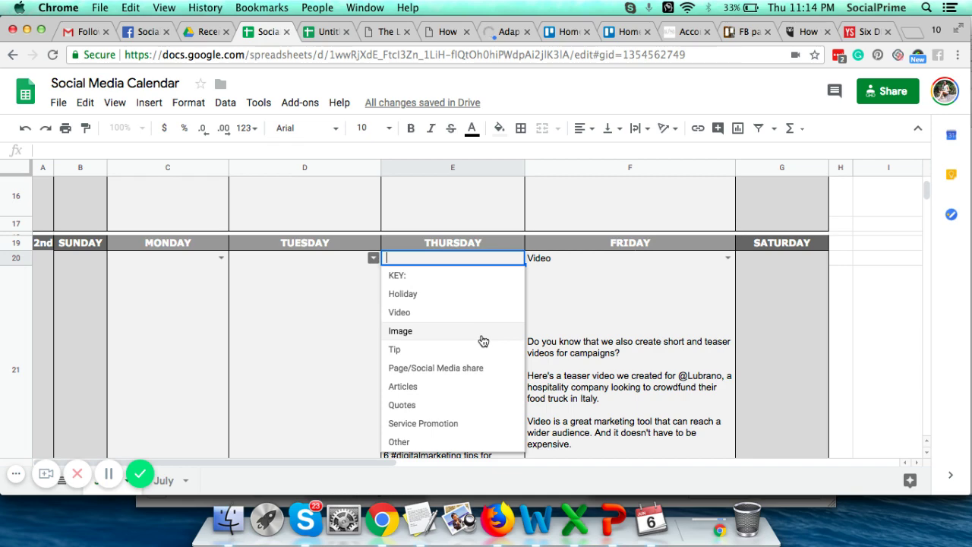
left_click(471, 390)
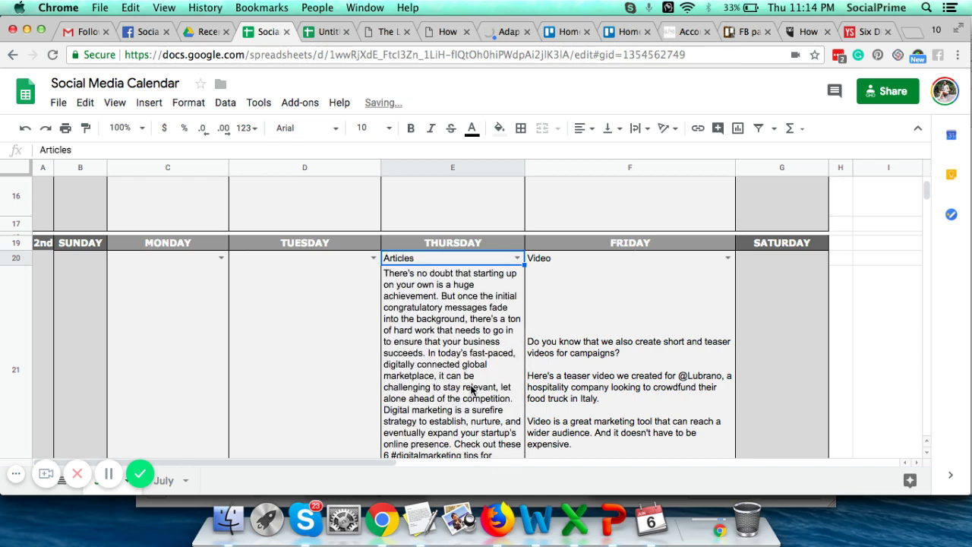
Check the Articles count formula in H7 against the second week's Thursday entry.
left_click(441, 337)
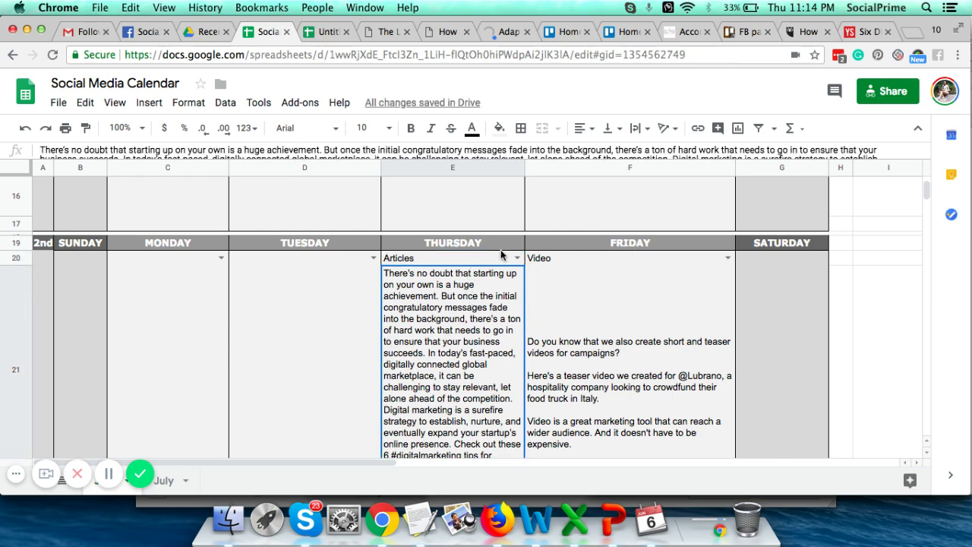
scroll(528, 325, "up", 5)
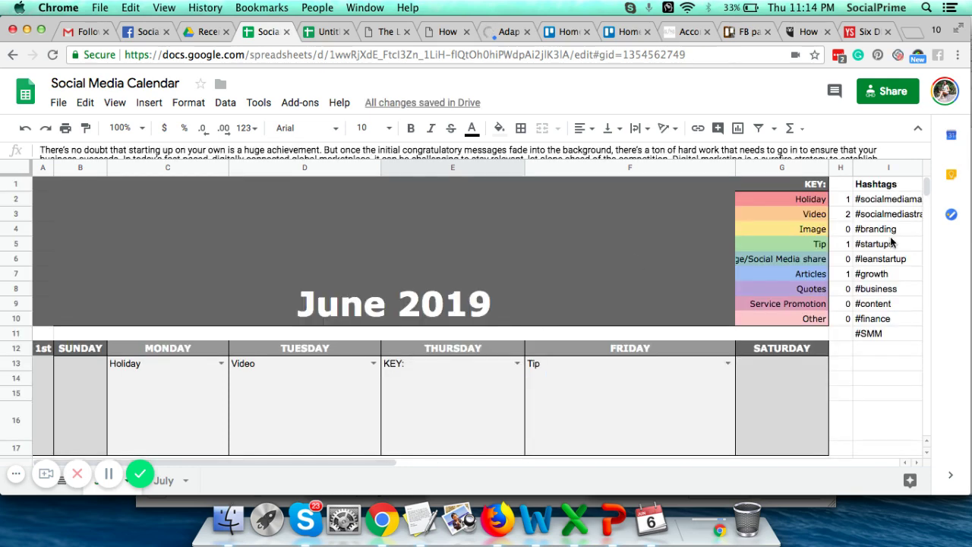
left_click(844, 274)
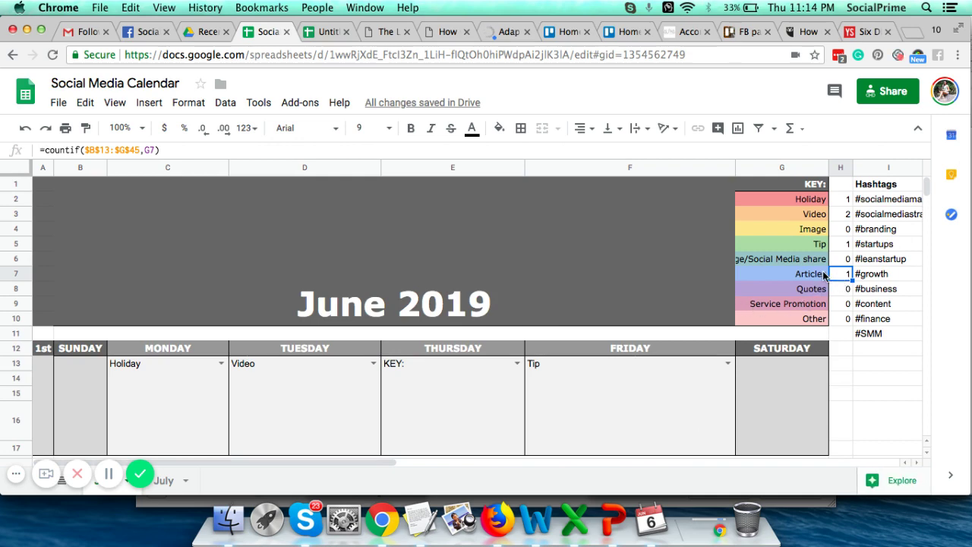
Open the second week's Thursday post text in E21 to read it in full, leaving the text unedited.
scroll(544, 352, "down", 8)
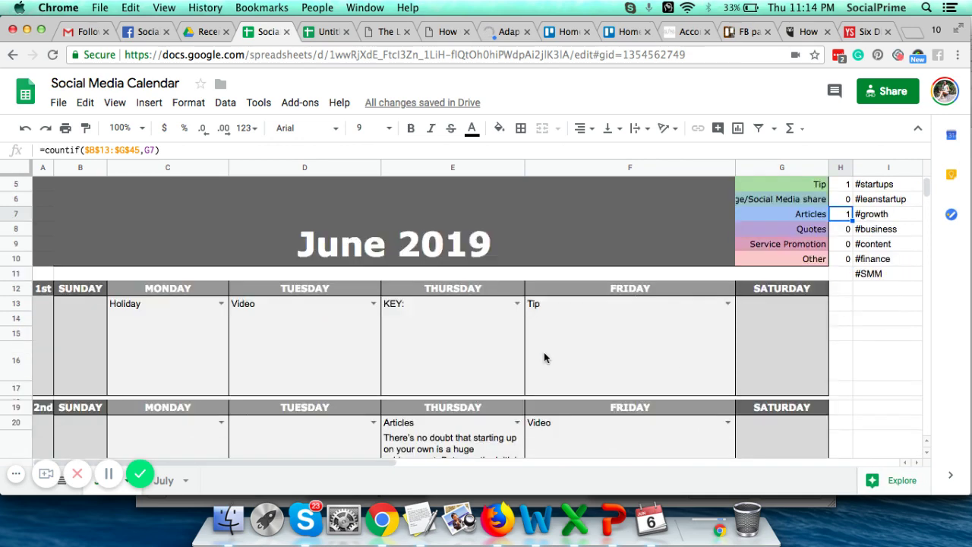
scroll(544, 357, "up", 2)
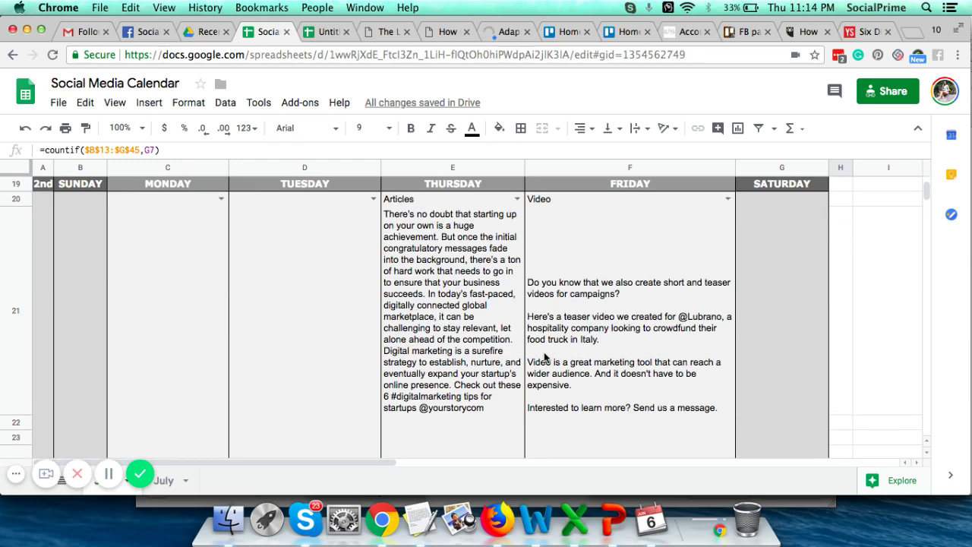
double_click(467, 272)
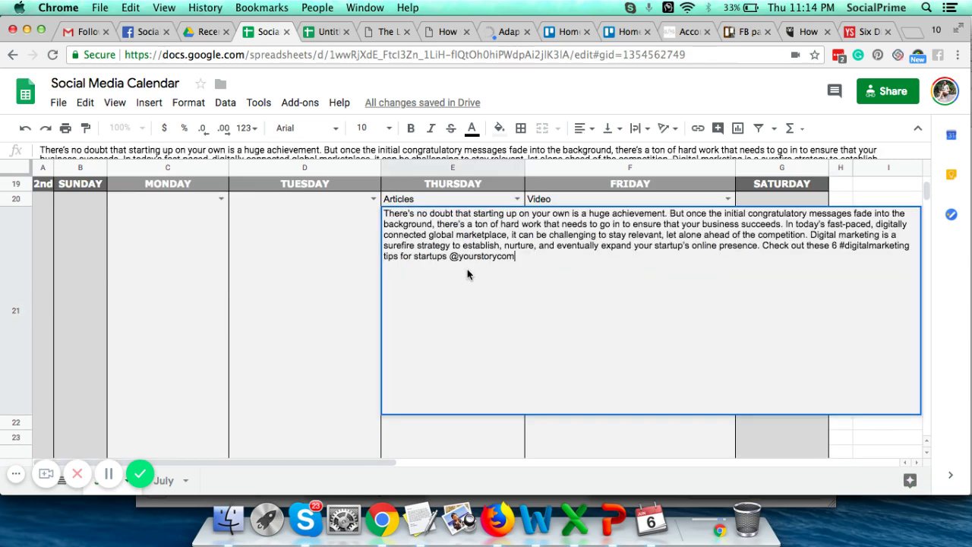
key("Escape")
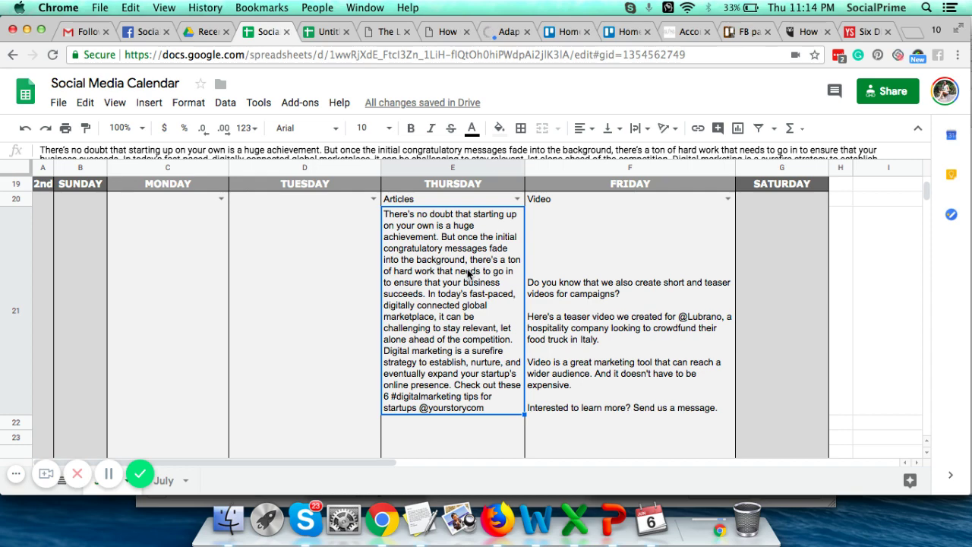
Inspect the second week's article link in E24 and the video link in F24.
key("Down")
key("Down")
key("Down")
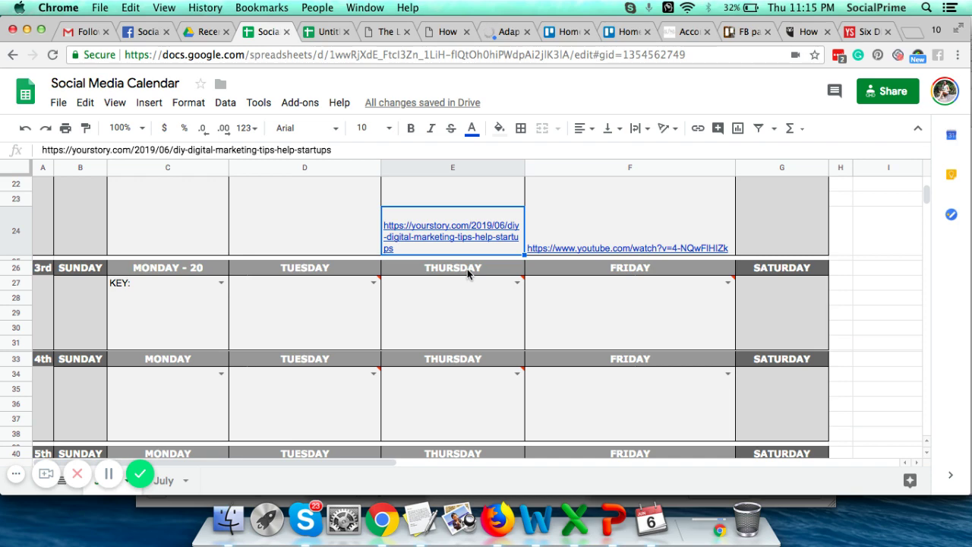
key("Right")
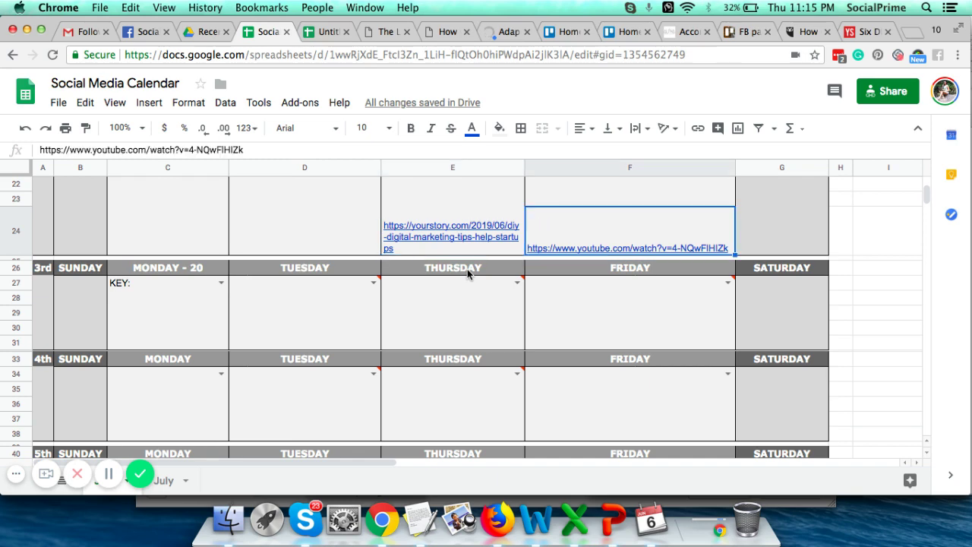
key("Left")
key("Right")
Review the second week's Thursday content type, post text and the rows above the article link.
key("Up")
key("Up")
key("Up")
key("Up")
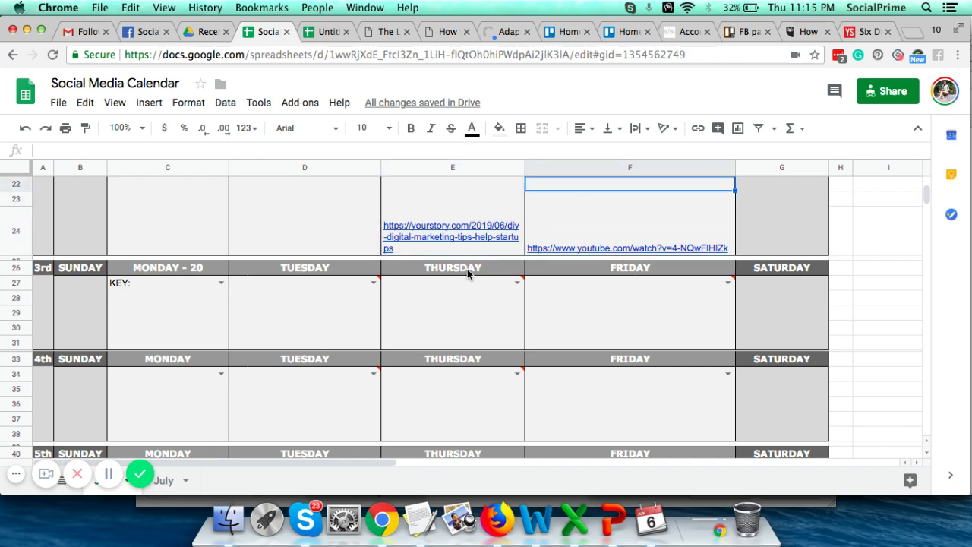
key("Up")
key("Left")
key("Down")
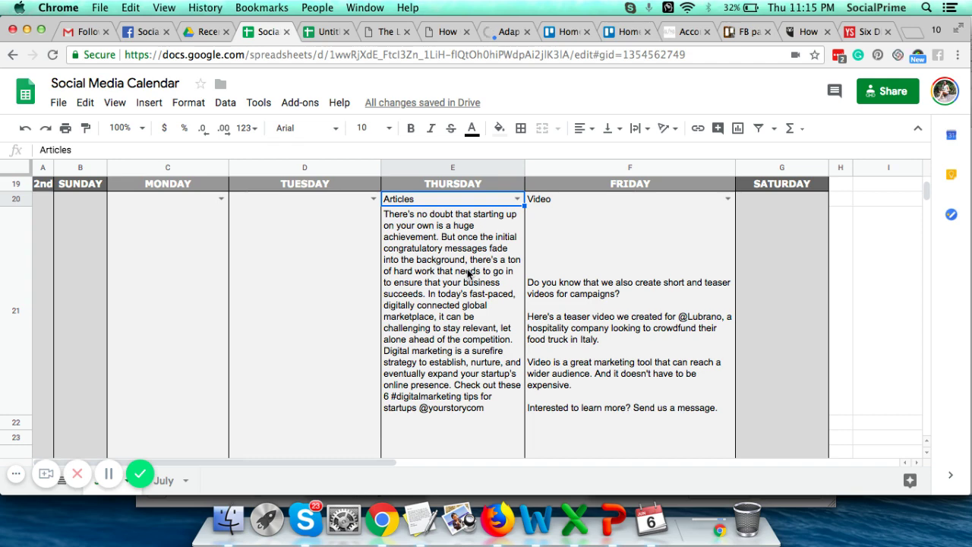
left_click(459, 312)
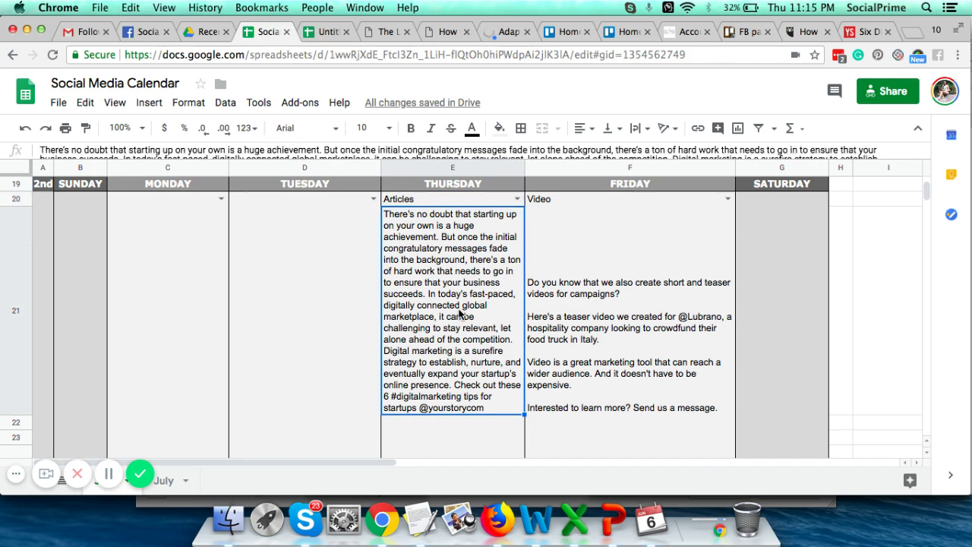
key("Down")
key("Down")
key("Down")
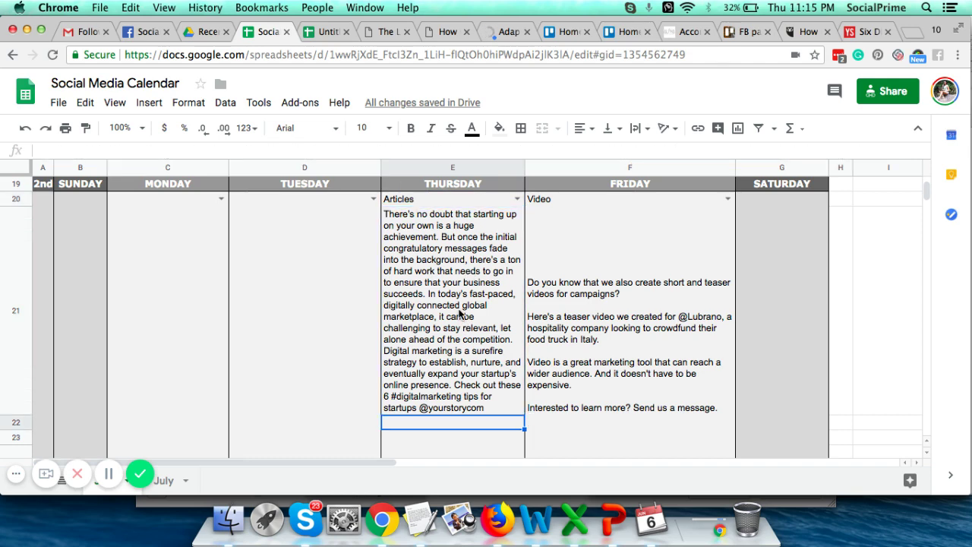
key("Up")
key("Up")
key("Up")
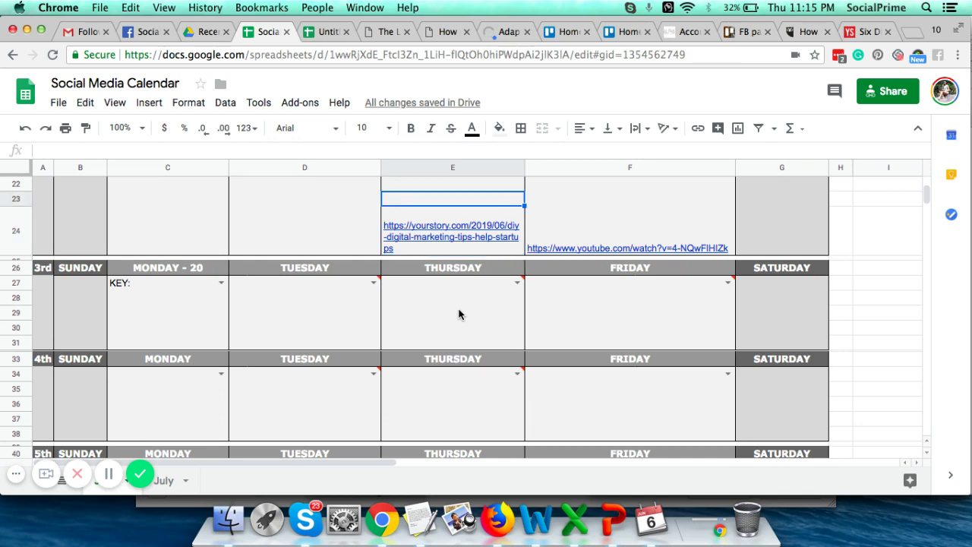
Examine the second week's Friday content type in F20 and open its post text in F21.
key("Right")
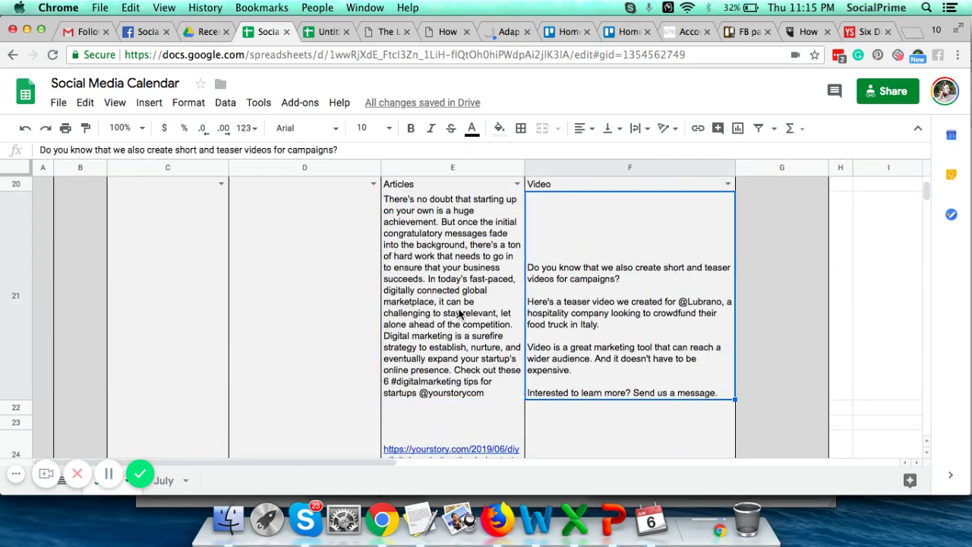
key("Up")
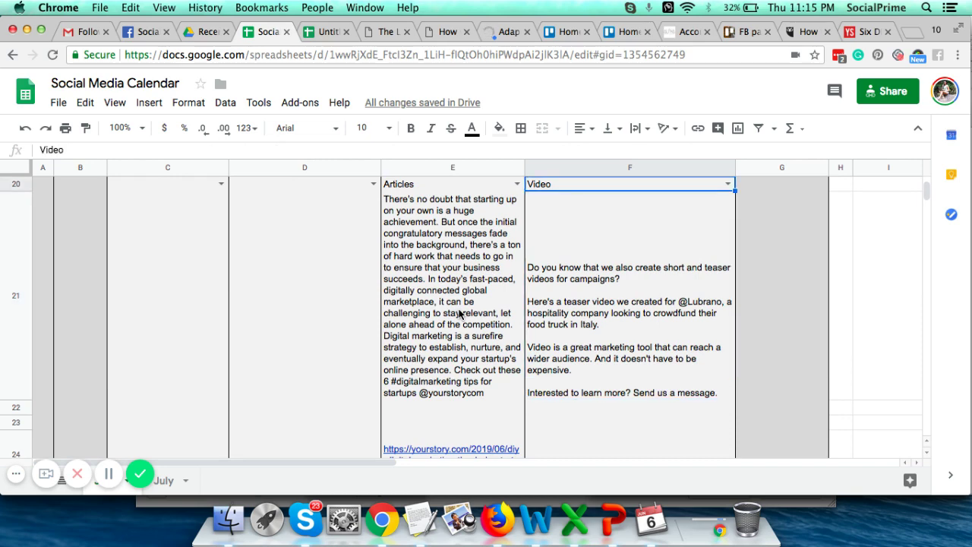
key("Down")
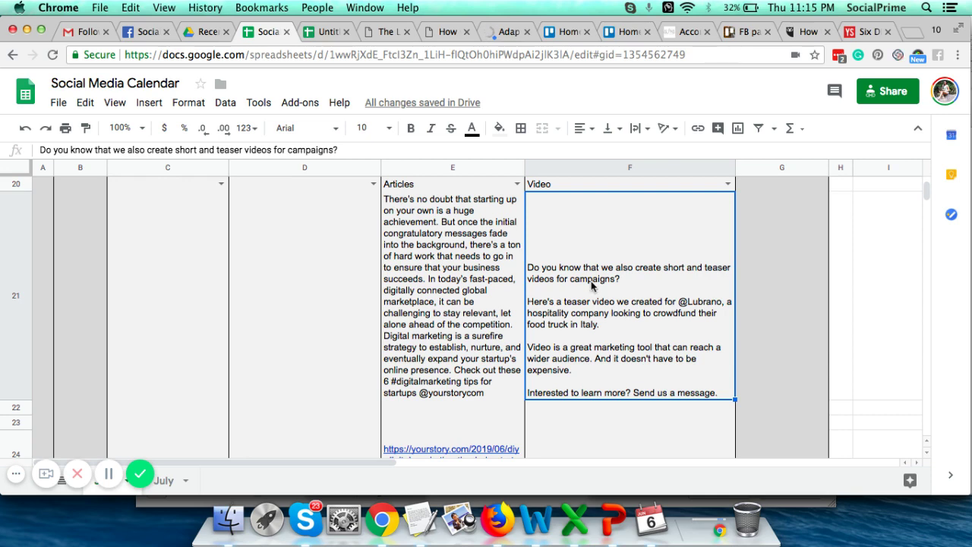
double_click(678, 308)
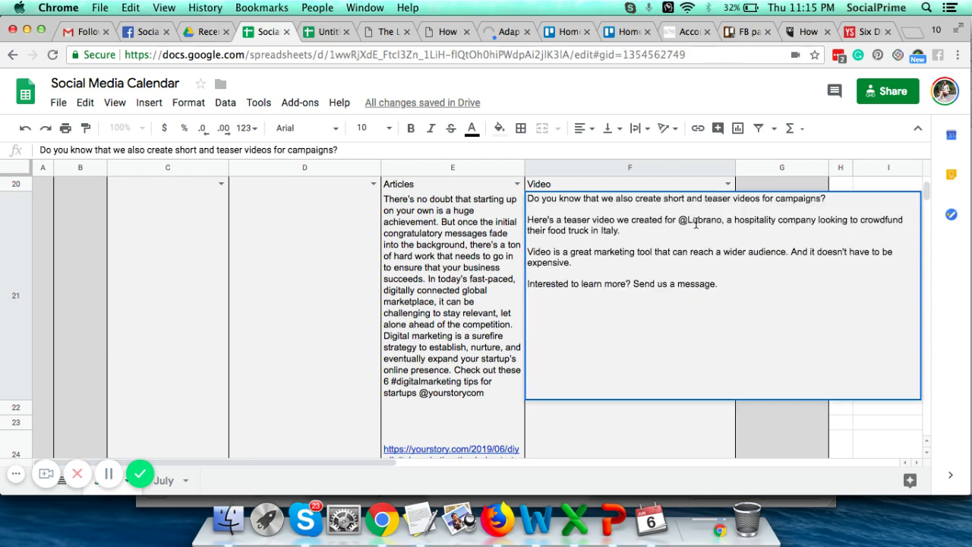
double_click(438, 386)
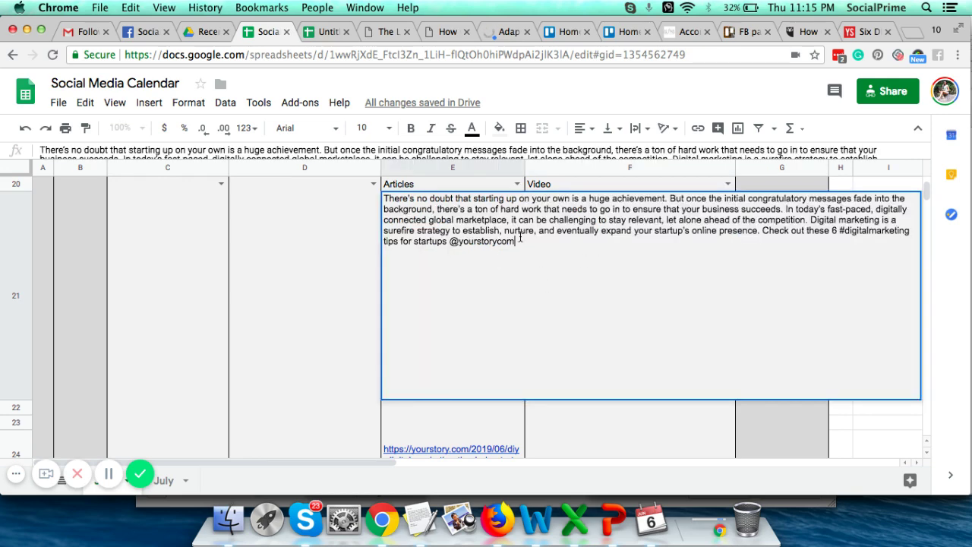
type(".")
left_click(559, 424)
Review the second week's Tuesday cells and Thursday's article post and link, and return to the June header and key.
scroll(606, 377, "down", 3)
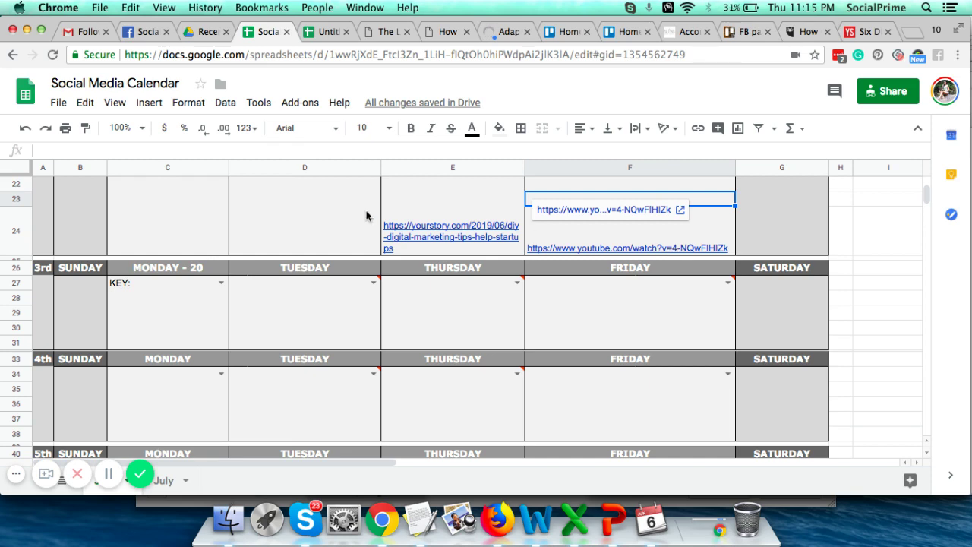
left_click(340, 218)
key("Up")
key("Up")
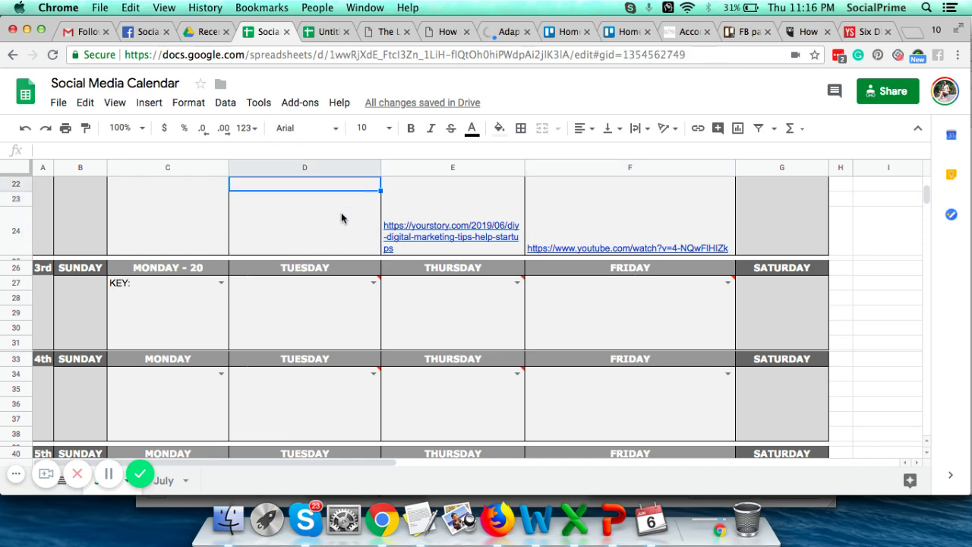
key("Up")
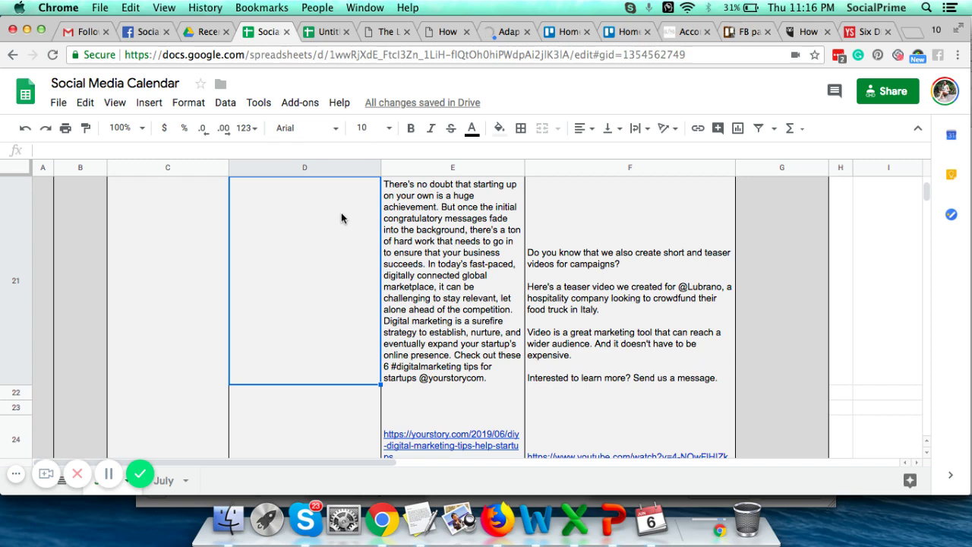
key("Up")
key("Up")
key("Down")
key("Right")
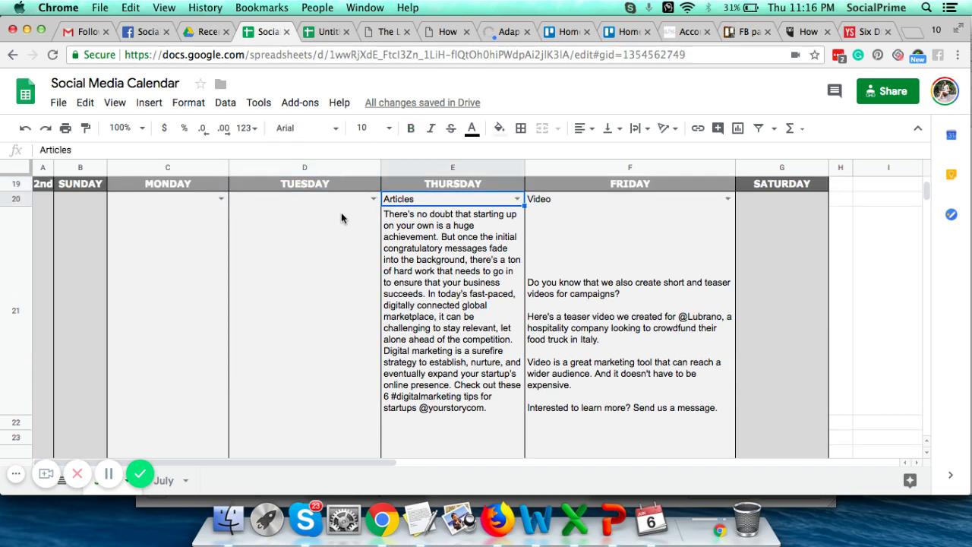
key("Down")
key("Down")
key("Down")
key("Down")
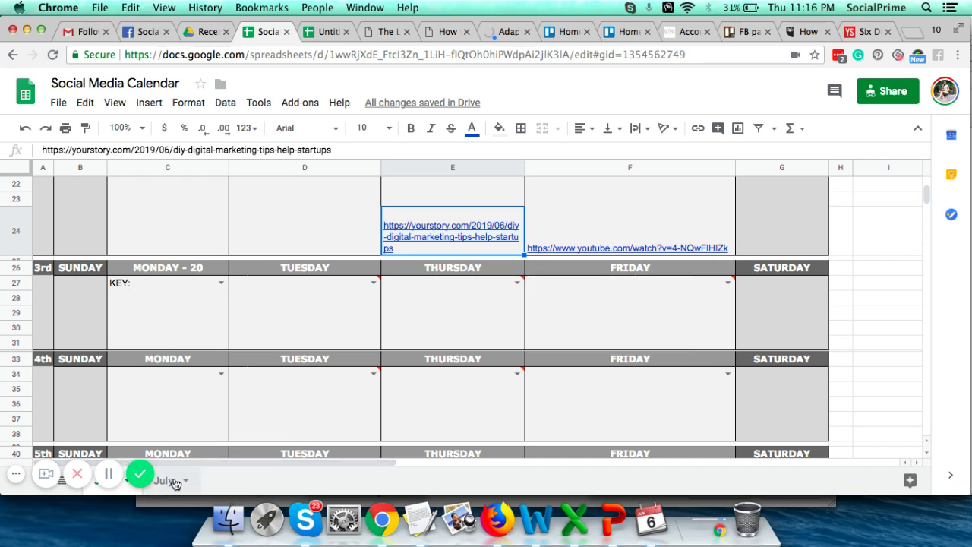
left_click(265, 343)
scroll(265, 343, "up", 10)
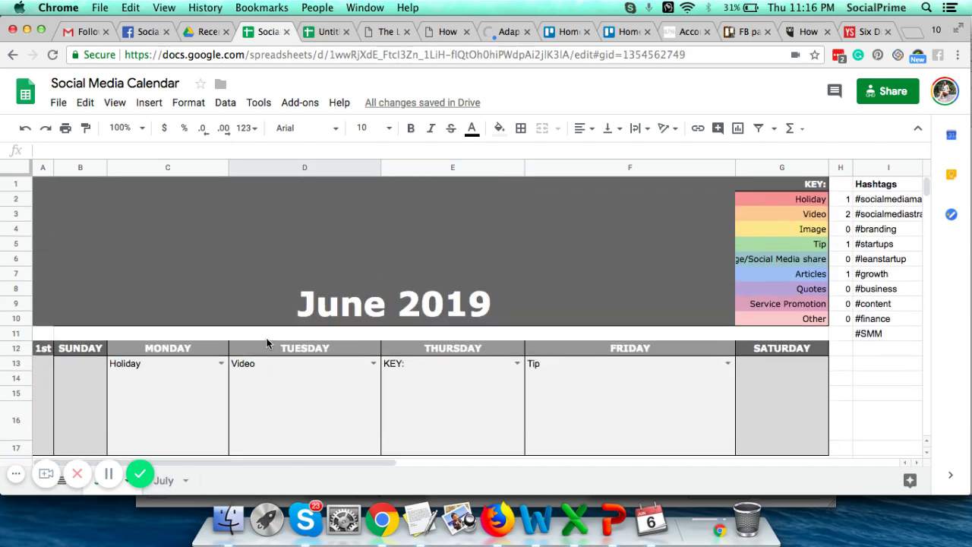